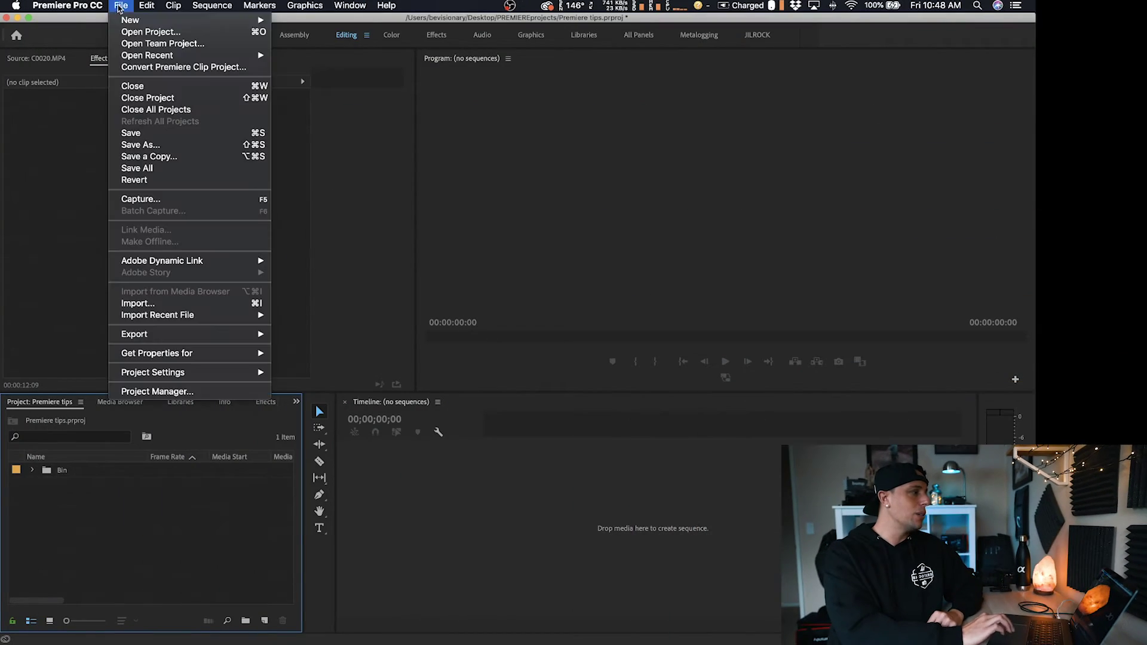
Create a sequence named Main from the Custom 4k (23.976) preset
{"action": "mouse_move", "coordinate": [138, 24]}
{"action": "left_click", "coordinate": [308, 48]}
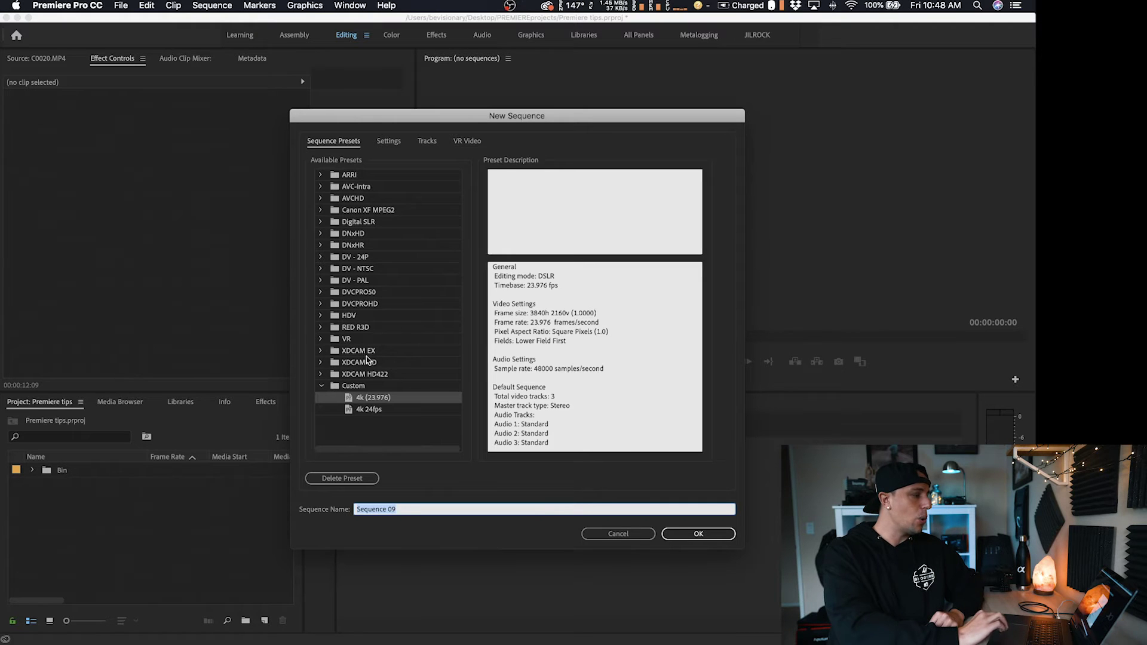
{"action": "left_click", "coordinate": [366, 402]}
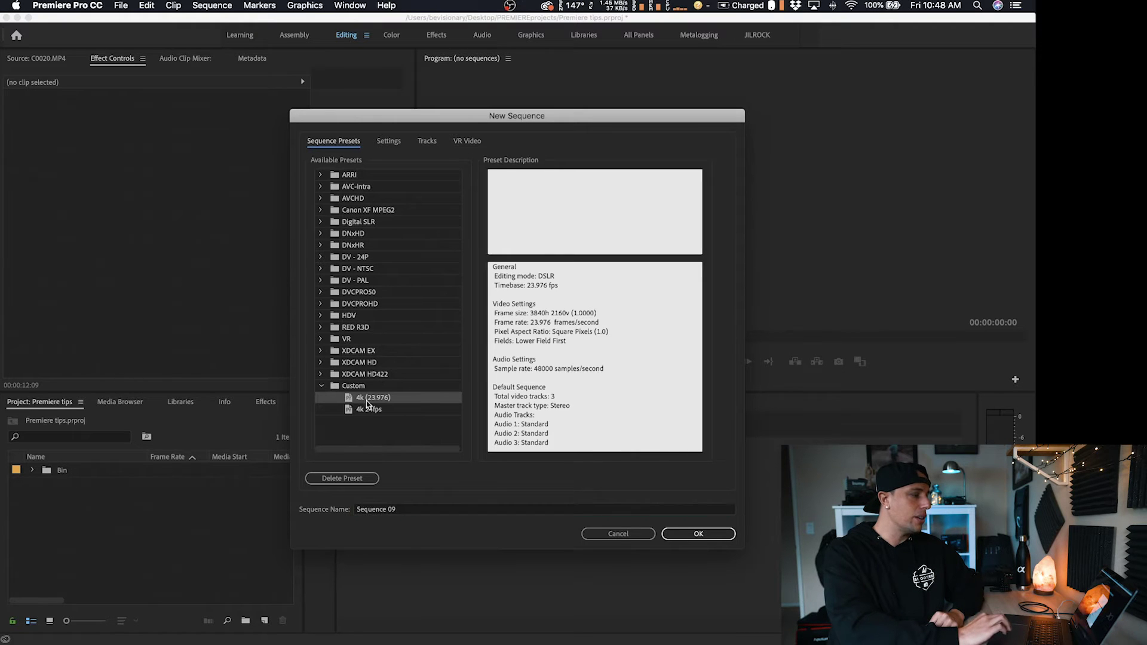
{"action": "left_click", "coordinate": [424, 511]}
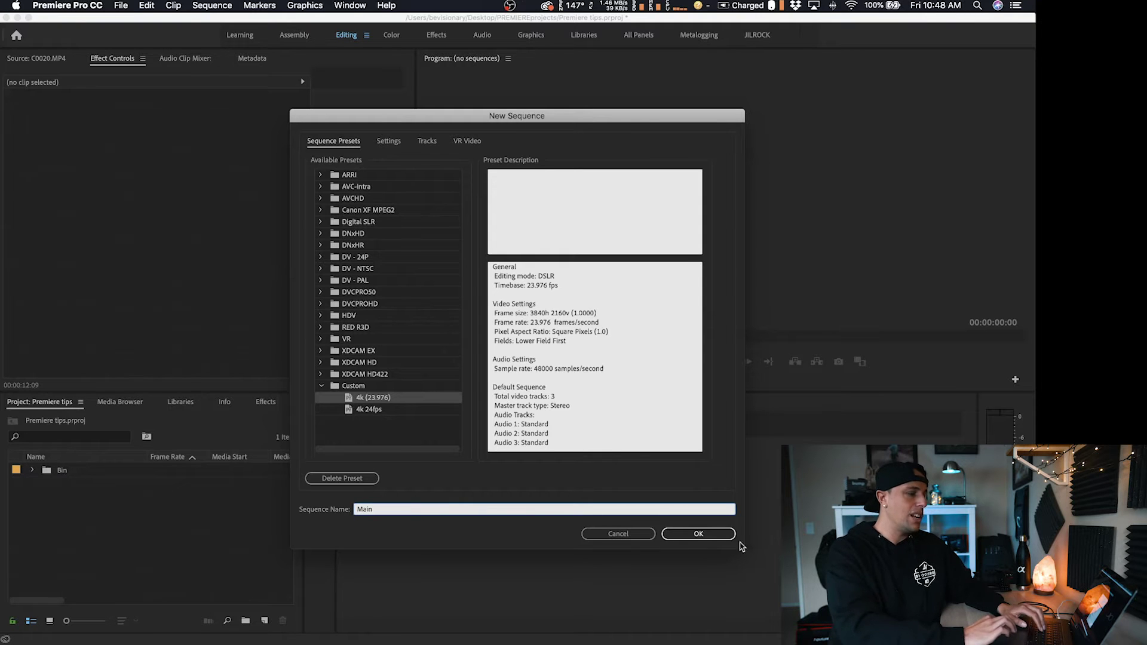
{"action": "left_click", "coordinate": [717, 533]}
Create a second 4k (23.976) sequence named CLIPS
{"action": "left_click", "coordinate": [121, 6]}
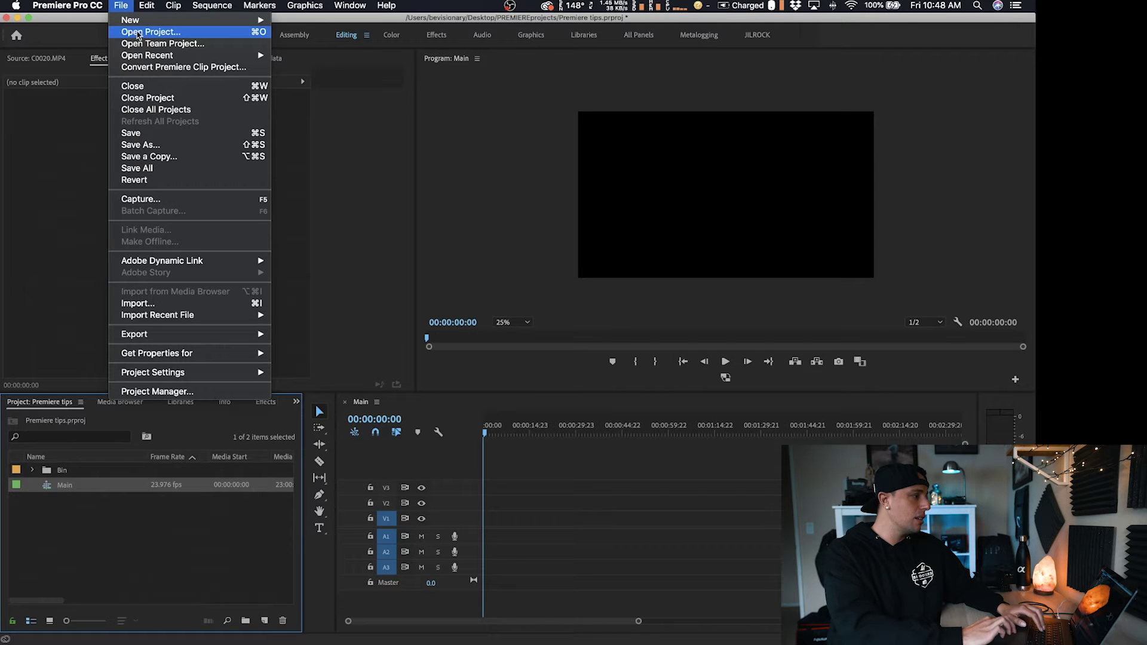
{"action": "mouse_move", "coordinate": [197, 19]}
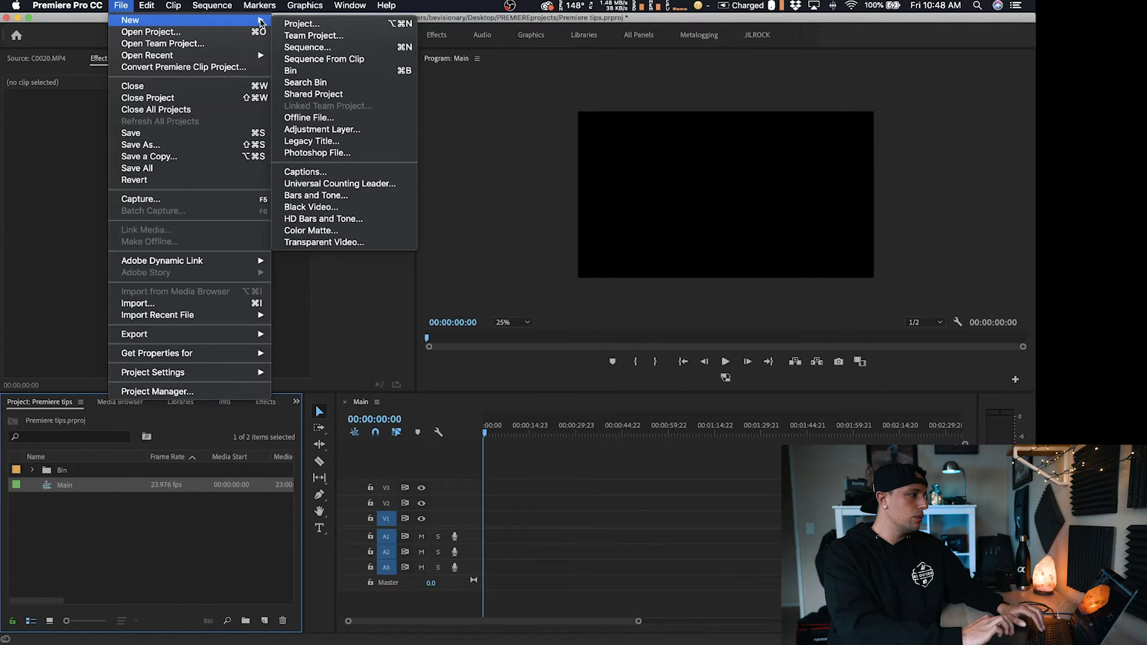
{"action": "left_click", "coordinate": [309, 48]}
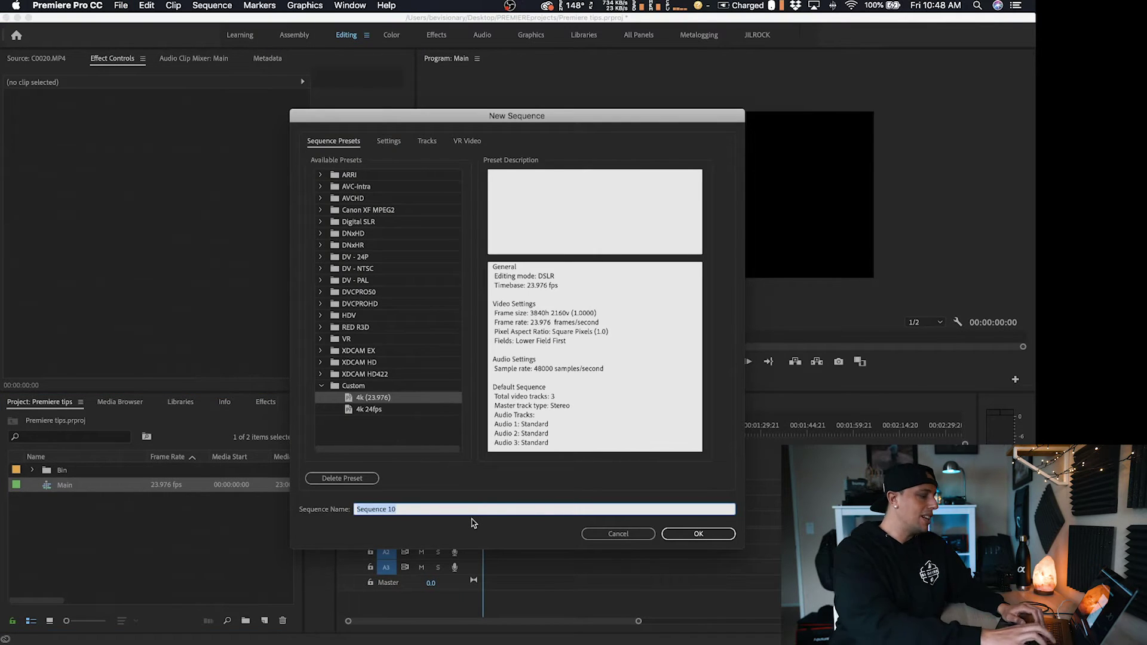
{"action": "type", "text": "CLIPS"}
{"action": "key", "text": "Return"}
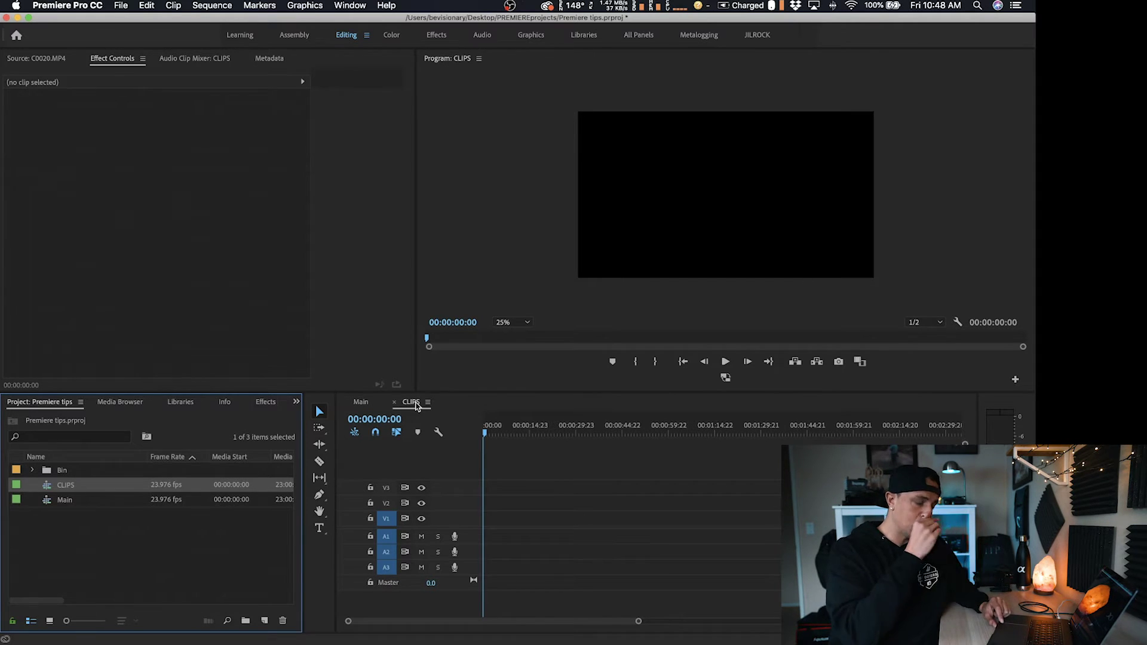
Dock the CLIPS timeline above the Main timeline so both sequences show together
{"action": "left_click", "coordinate": [417, 406]}
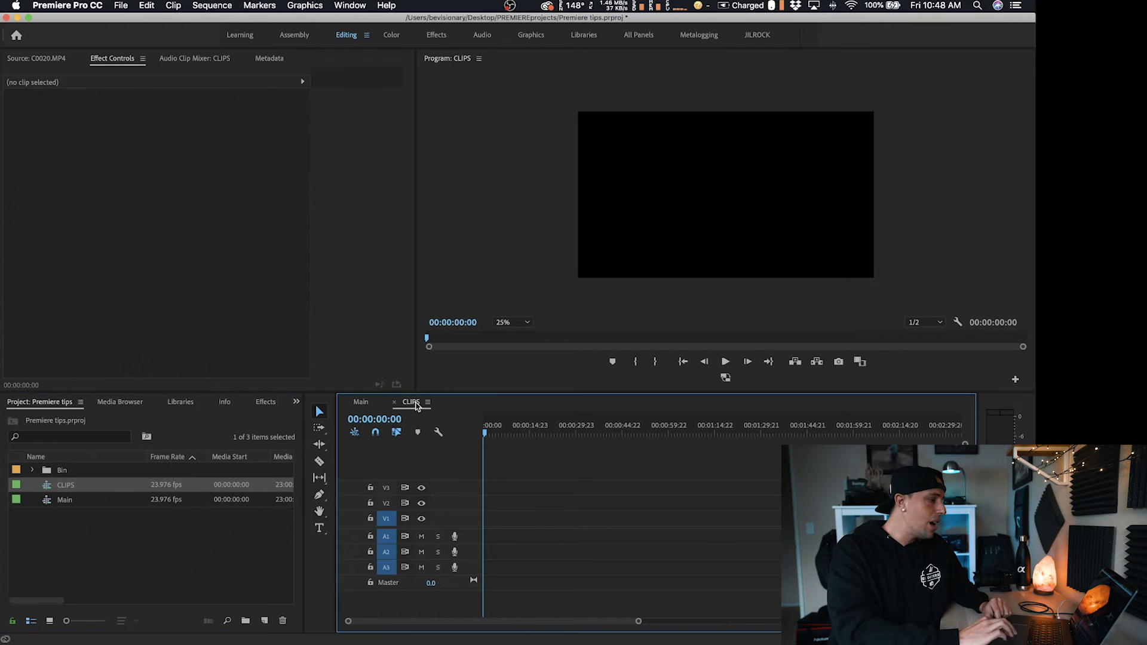
{"action": "left_click_drag", "start_coordinate": [399, 416], "coordinate": [388, 434]}
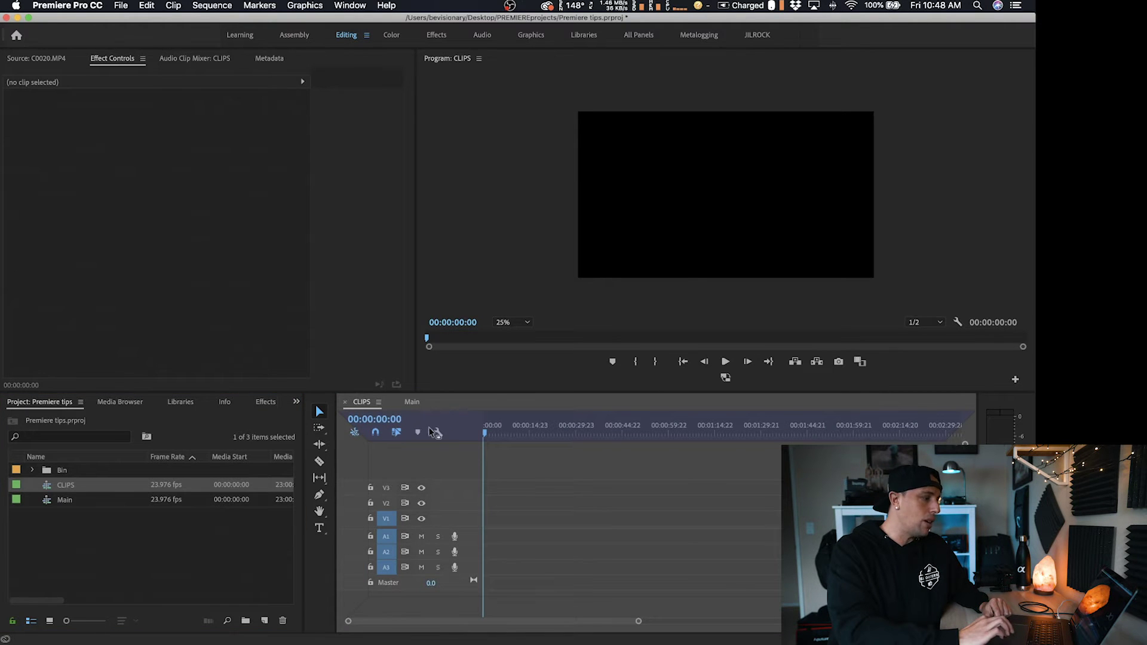
{"action": "left_click_drag", "start_coordinate": [430, 431], "coordinate": [431, 432]}
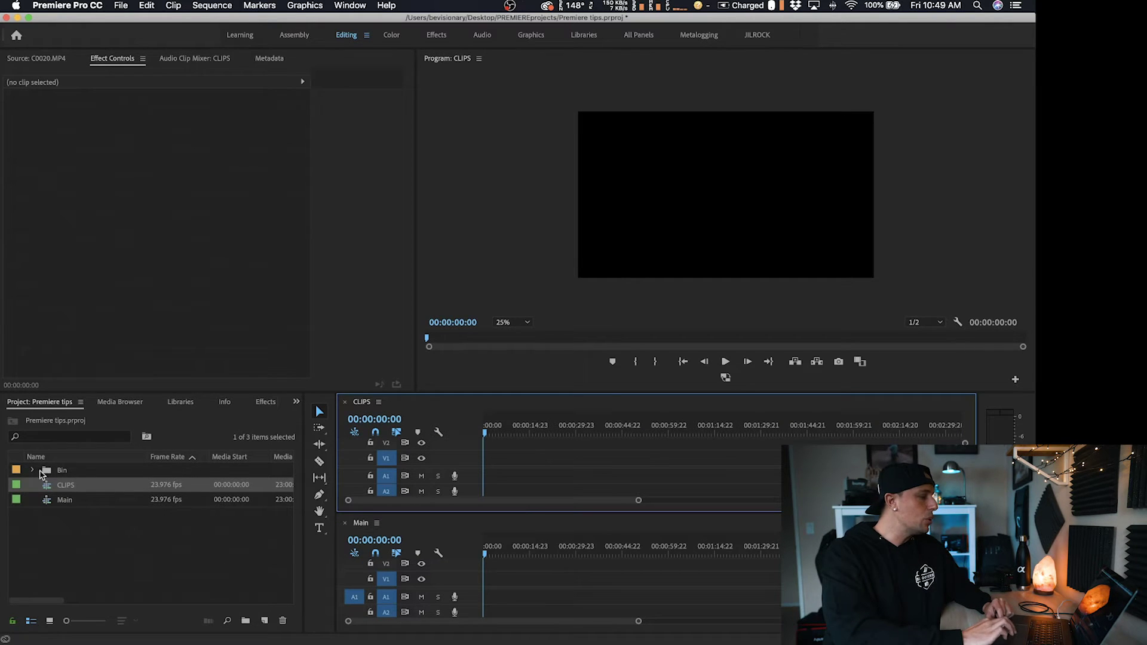
Drag all Bin clips into CLIPS, keeping existing sequence settings, and select C0014
{"action": "left_click", "coordinate": [32, 471]}
{"action": "scroll", "coordinate": [85, 545], "scroll_direction": "down", "scroll_amount": 2}
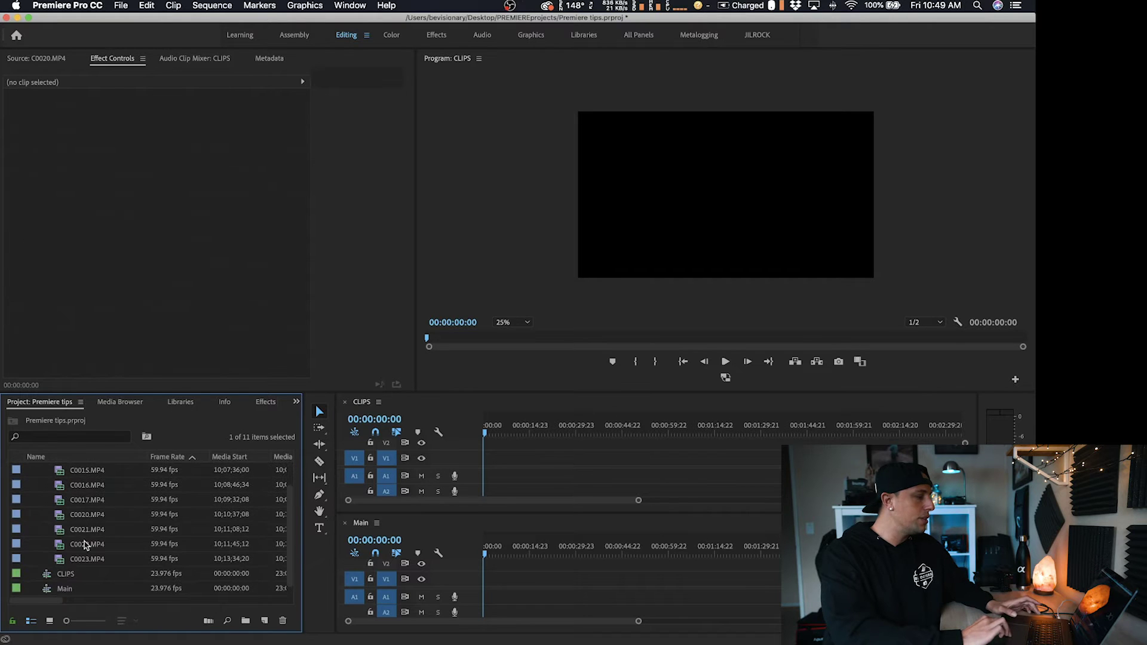
{"action": "left_click", "coordinate": [85, 562], "text": "shift"}
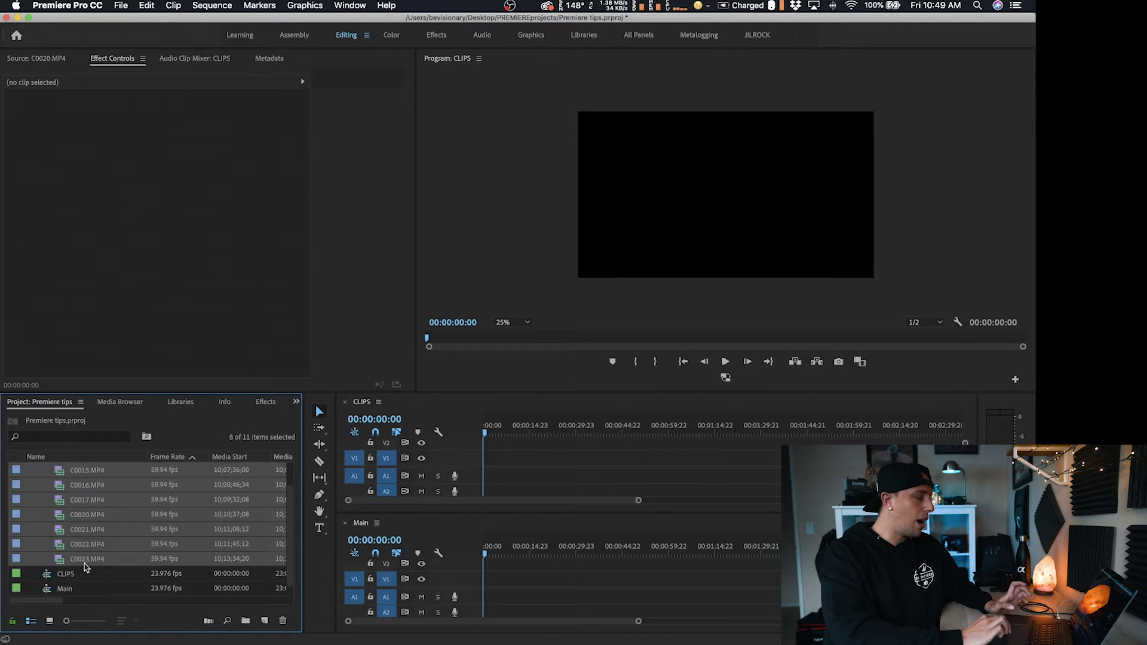
{"action": "left_click_drag", "start_coordinate": [95, 563], "coordinate": [485, 475]}
{"action": "left_click", "coordinate": [596, 360]}
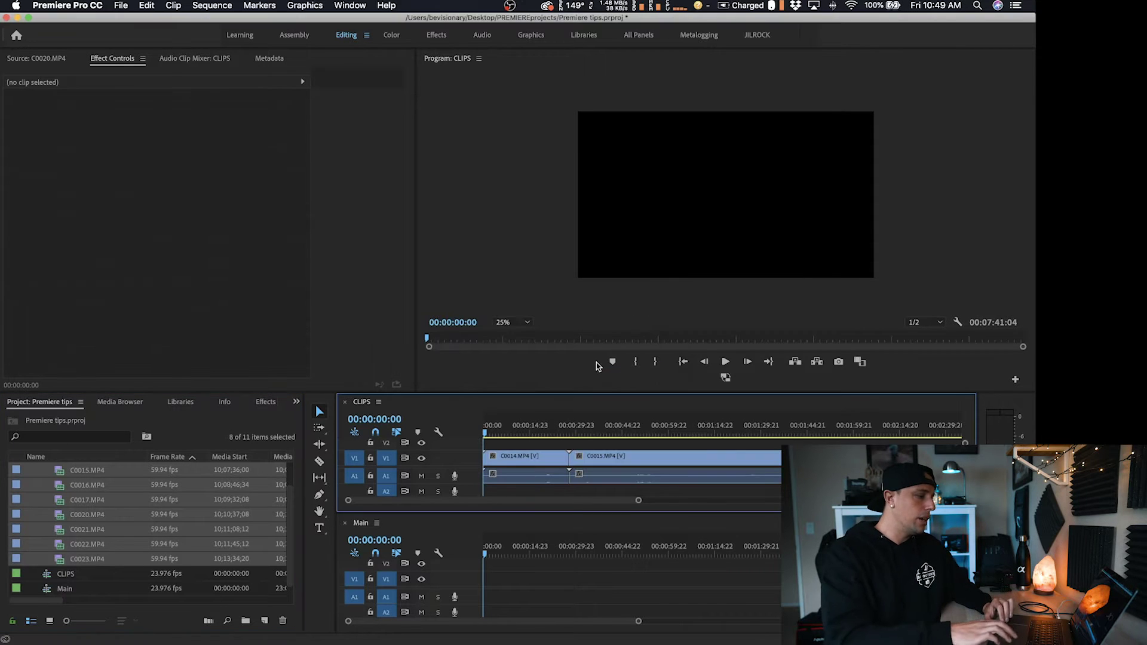
{"action": "left_click", "coordinate": [547, 419]}
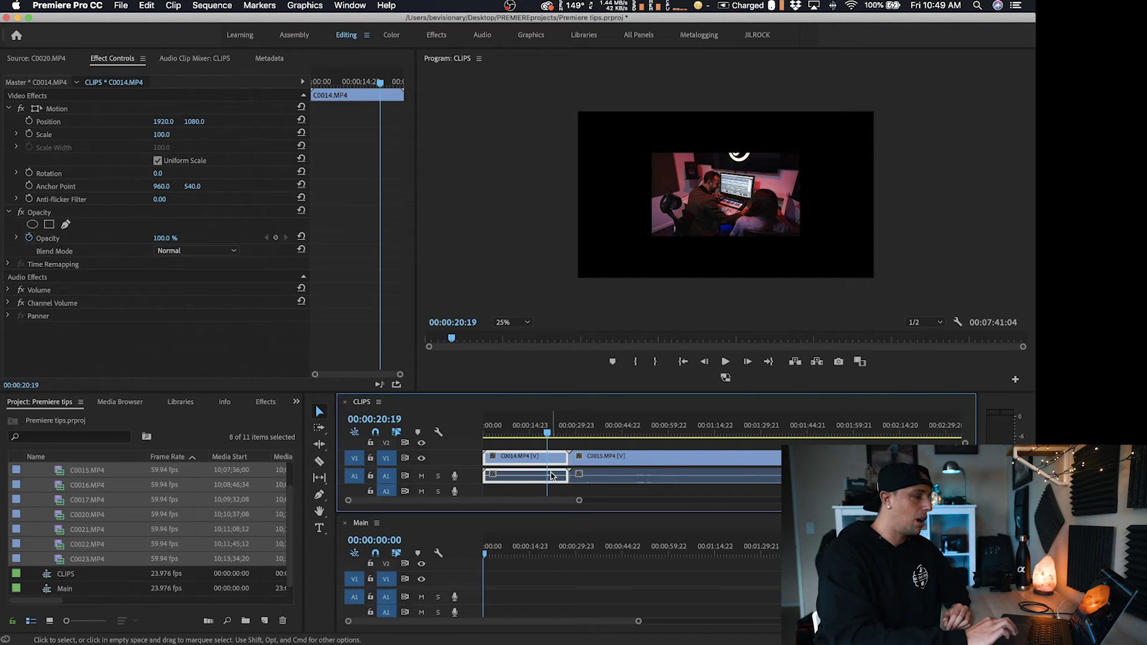
Set Motion Scale to 200 for clips C0014 and C0015 in Effect Controls
{"action": "left_click", "coordinate": [160, 148]}
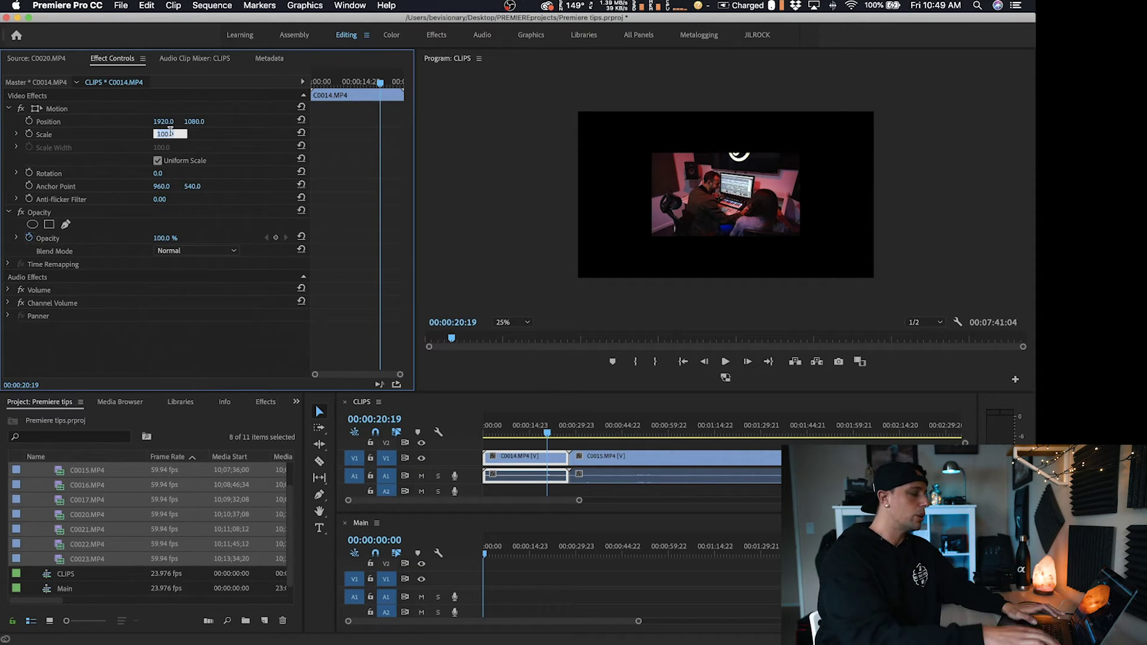
{"action": "type", "text": "00"}
{"action": "key", "text": "Return"}
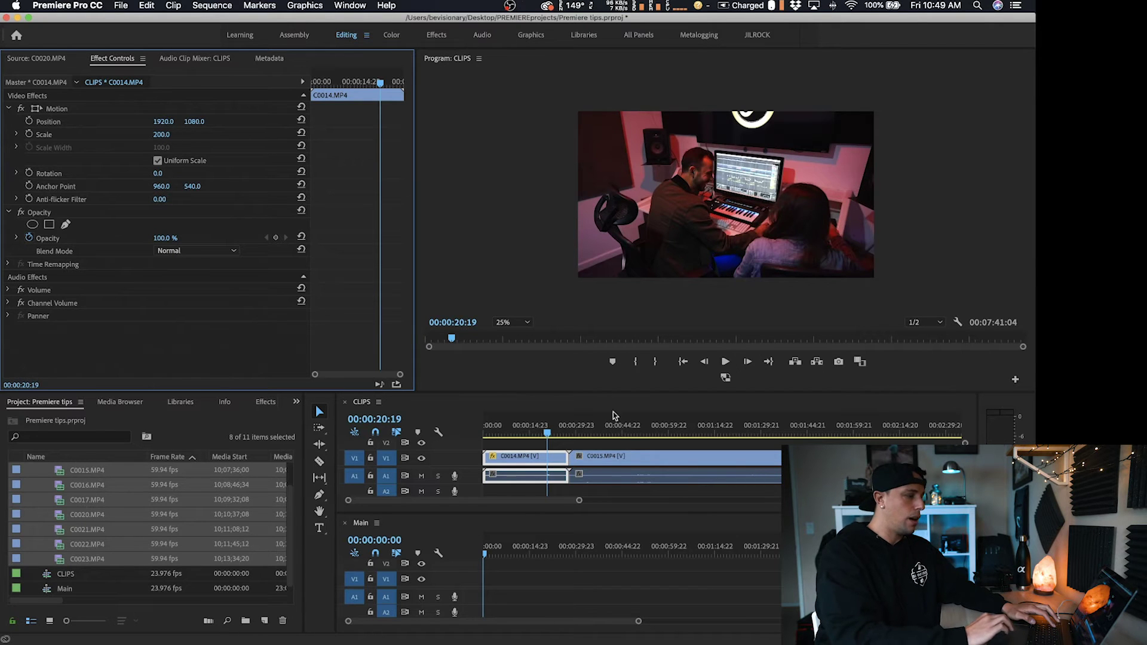
{"action": "left_click", "coordinate": [617, 436]}
{"action": "key", "text": "super+z"}
{"action": "left_click", "coordinate": [161, 133]}
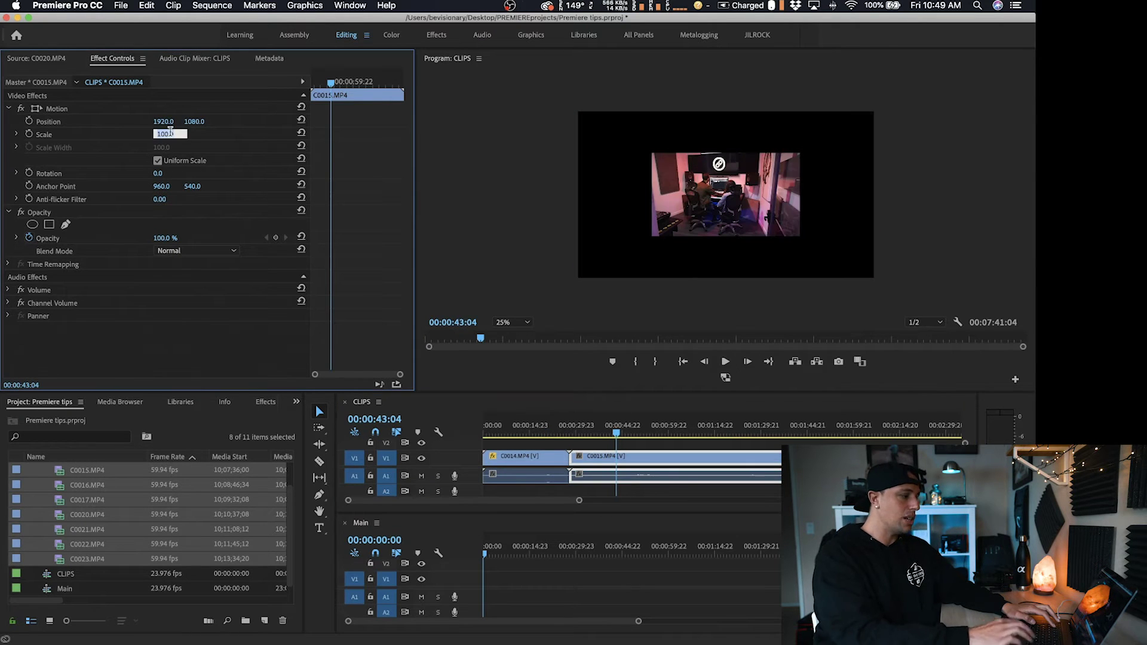
{"action": "type", "text": "200"}
{"action": "key", "text": "Return"}
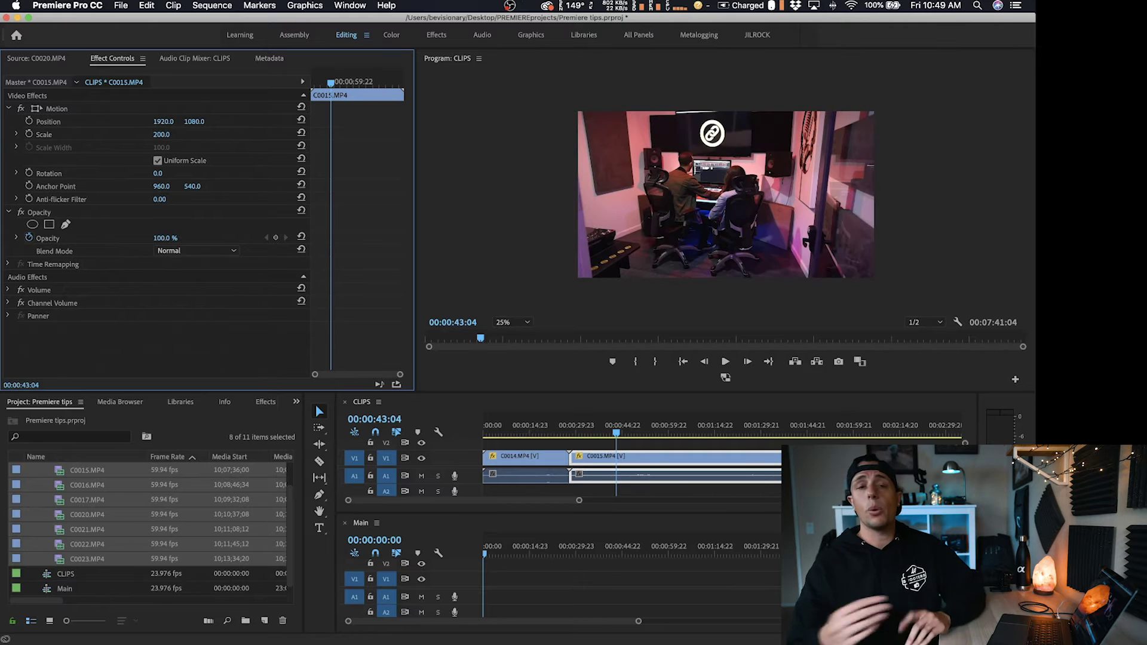
Jump back to the start of the sequence and play it
{"action": "key", "text": "Up"}
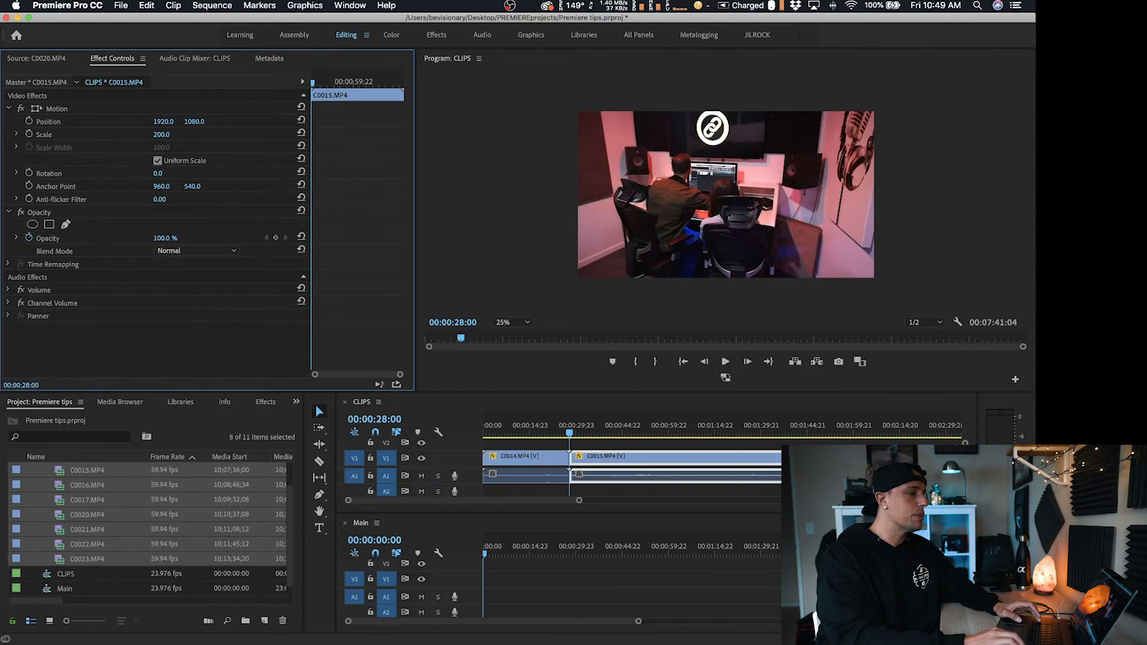
{"action": "key", "text": "Up"}
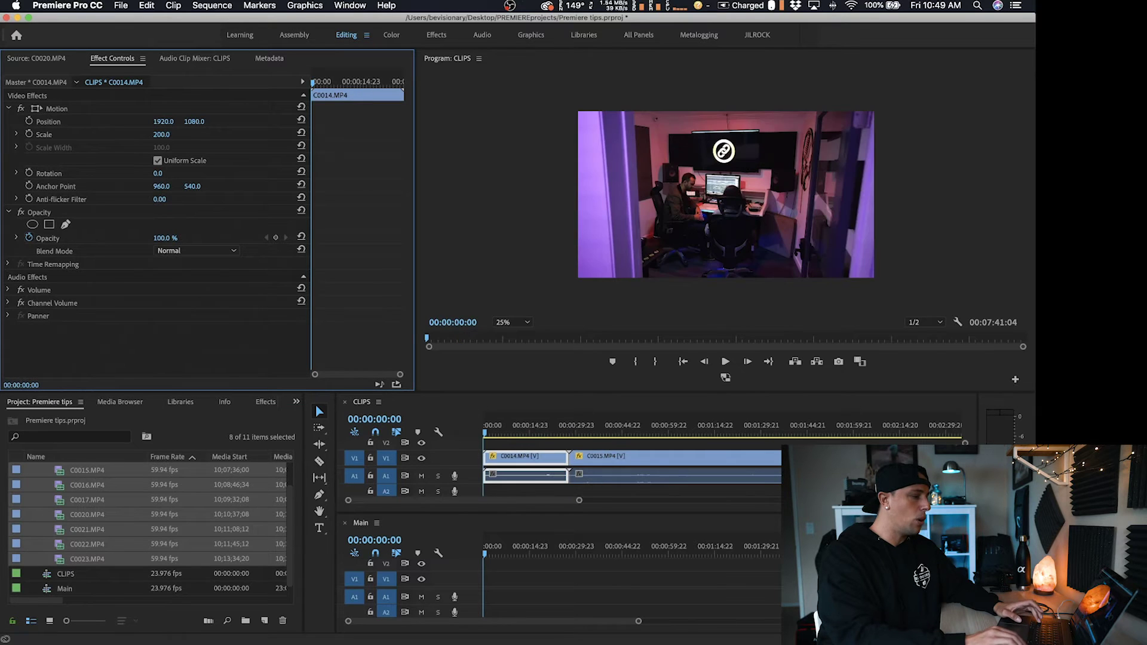
{"action": "key", "text": "space"}
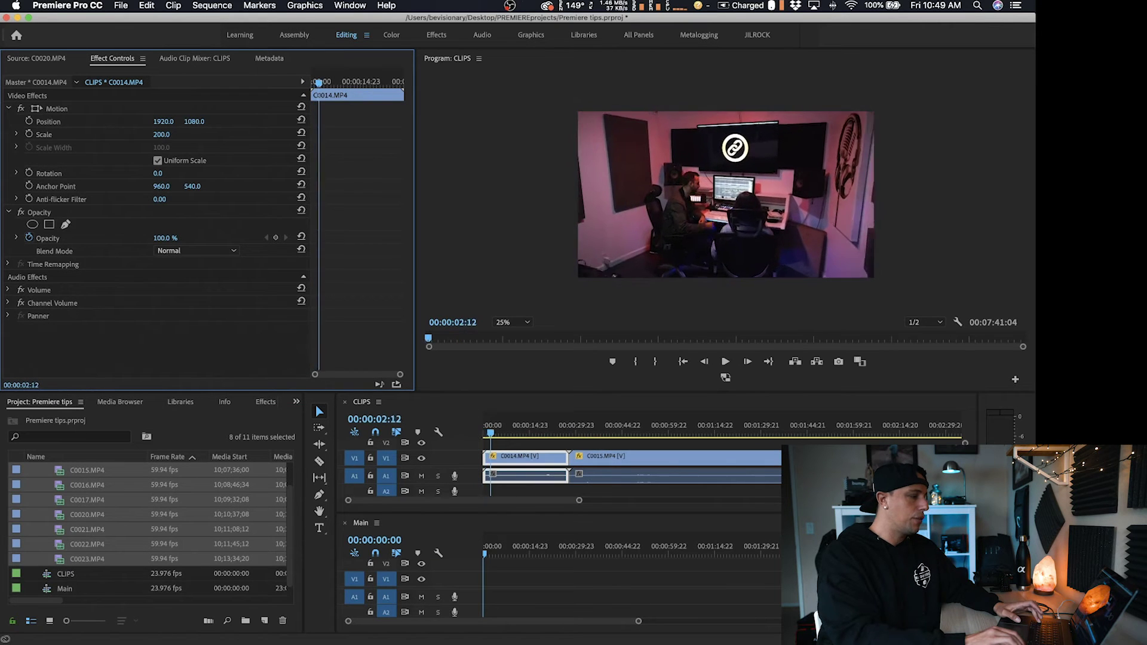
Split C0014 at the playhead and move its first piece into Main, keeping settings
{"action": "key", "text": "super+k"}
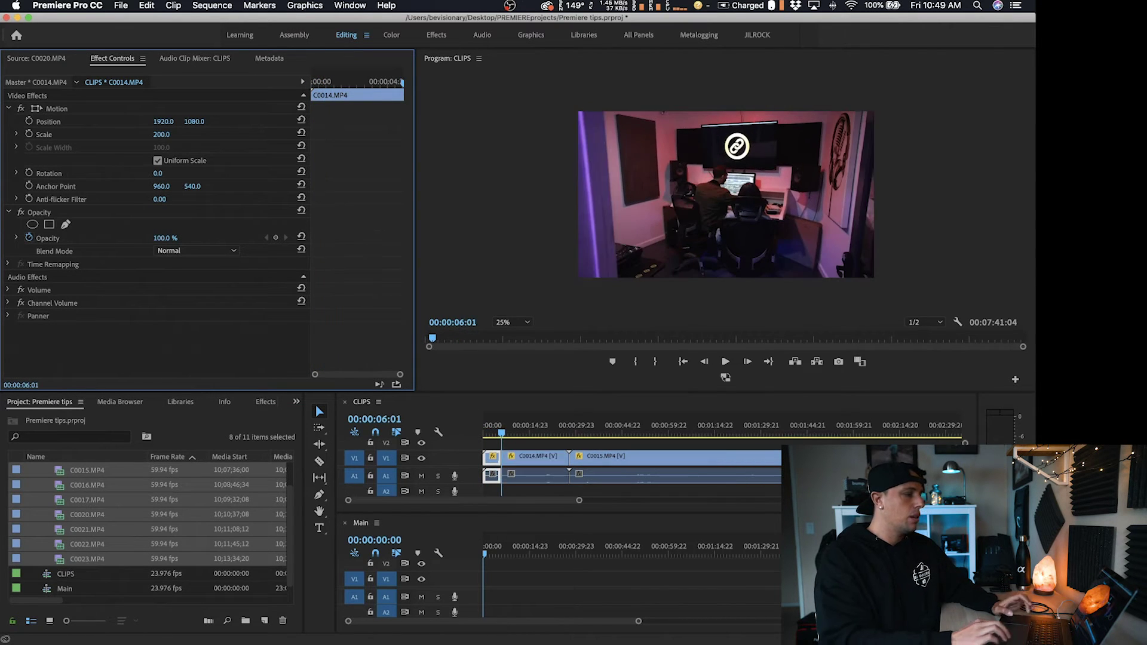
{"action": "key", "text": "d"}
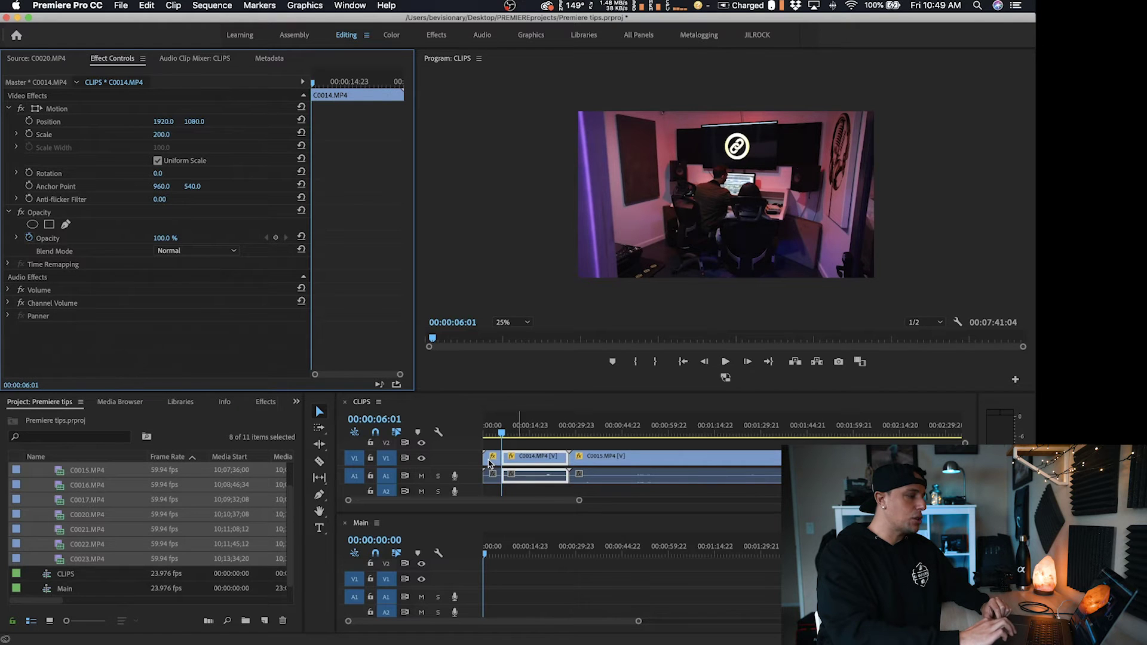
{"action": "left_click_drag", "start_coordinate": [488, 463], "coordinate": [490, 582]}
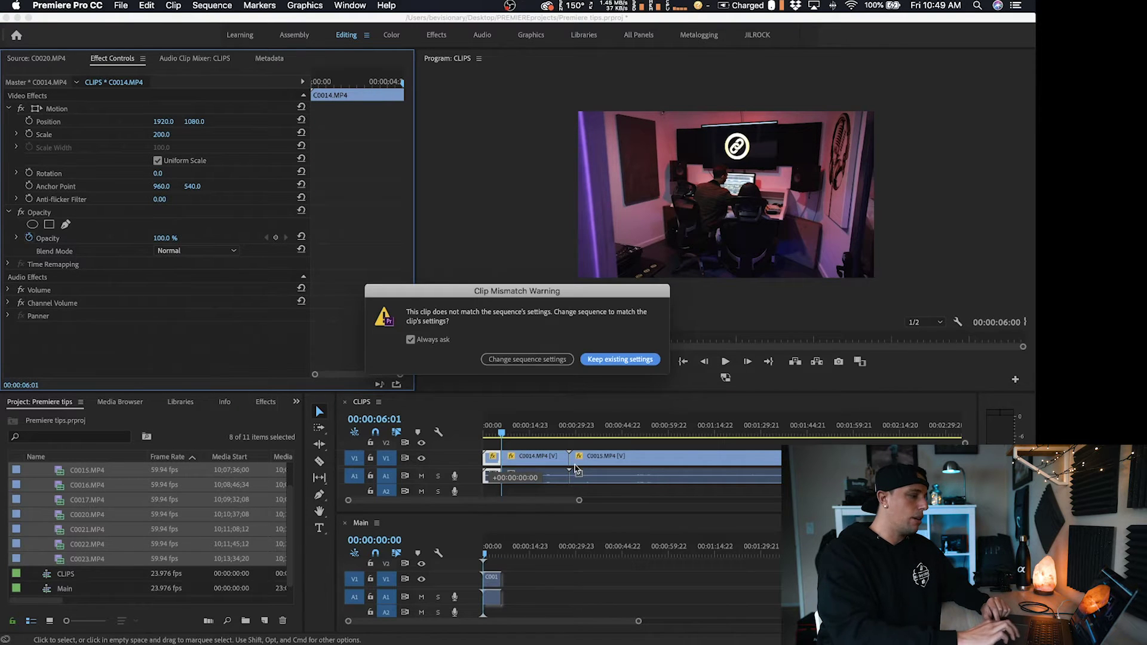
{"action": "left_click", "coordinate": [618, 360]}
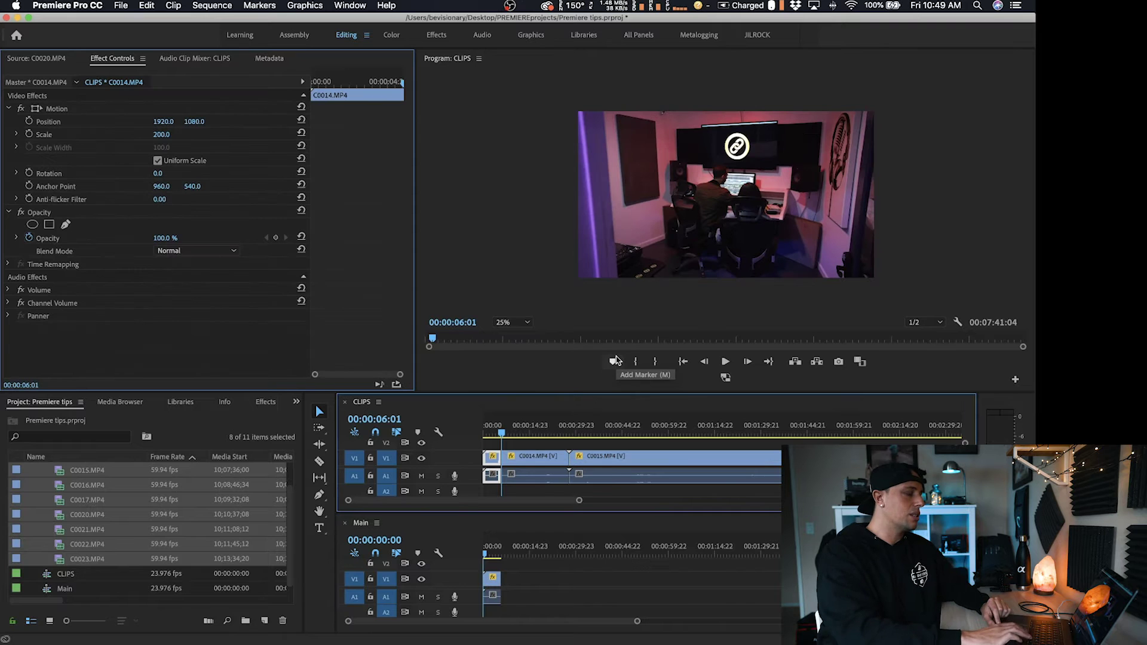
Return the Main playhead to 00:00:00:00 and save the project
{"action": "left_click", "coordinate": [501, 555]}
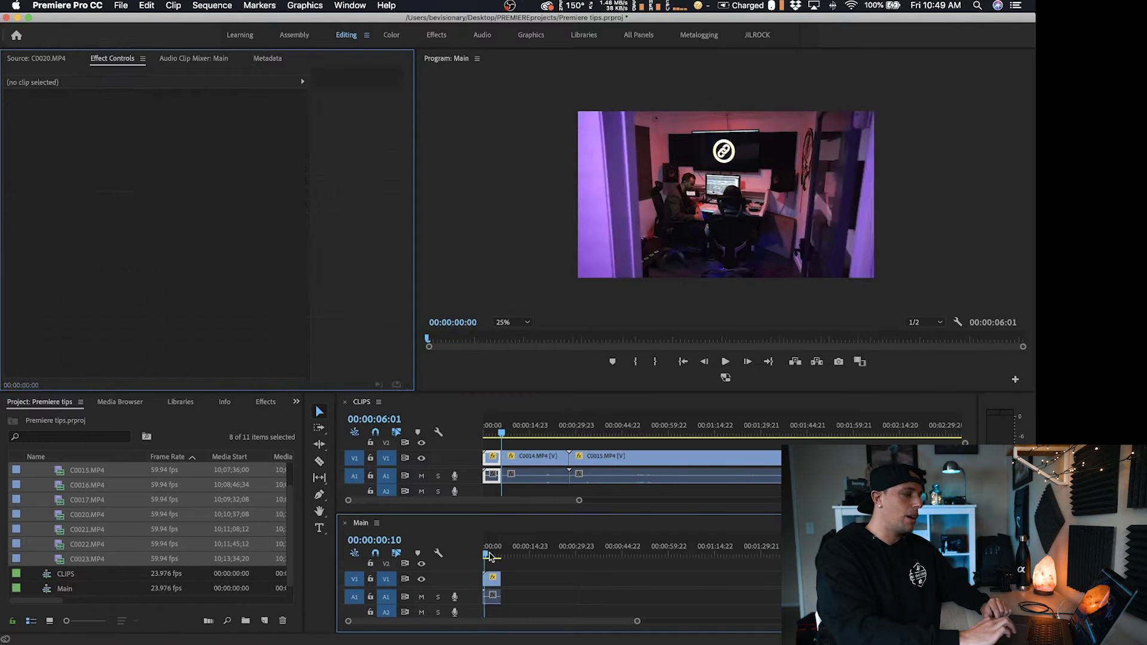
{"action": "left_click_drag", "start_coordinate": [501, 556], "coordinate": [448, 557]}
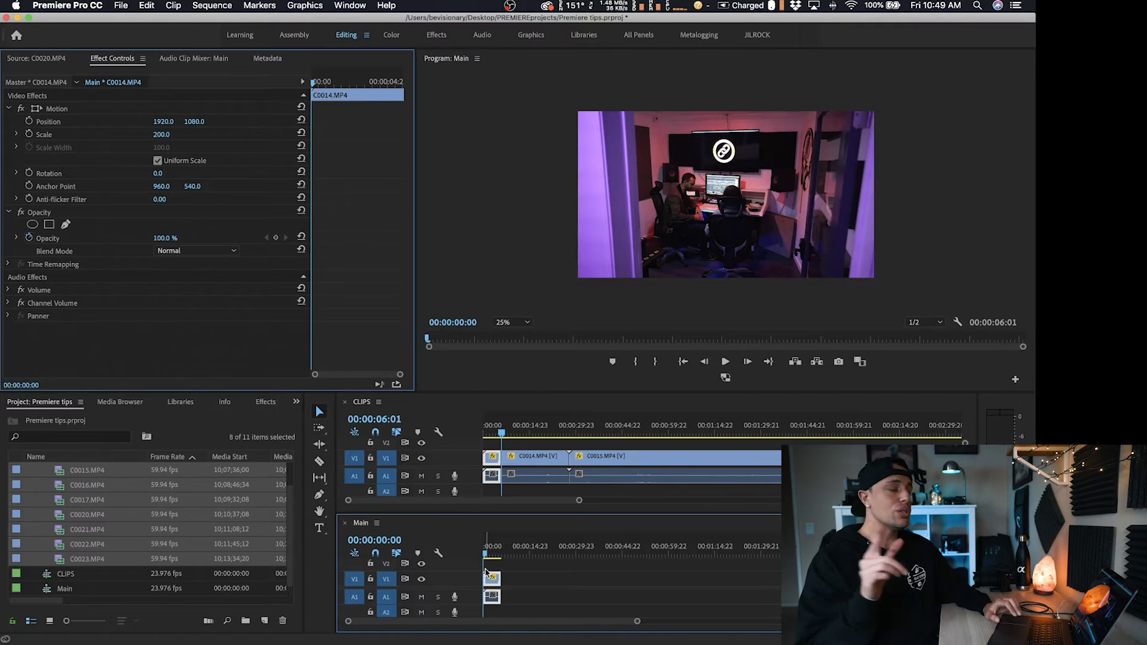
{"action": "key", "text": "super+shift+a"}
Save, mark a roughly five-second In/Out range on C0016.MP4, and close the CLIPS sequence
{"action": "key", "text": "super+s"}
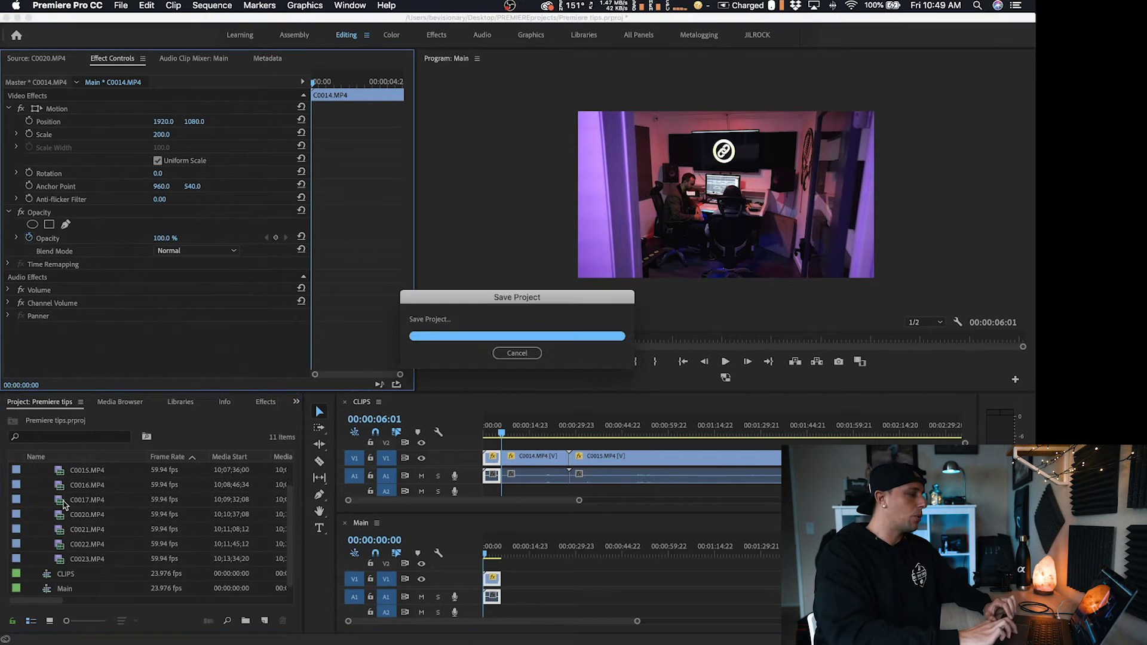
{"action": "double_click", "coordinate": [61, 487]}
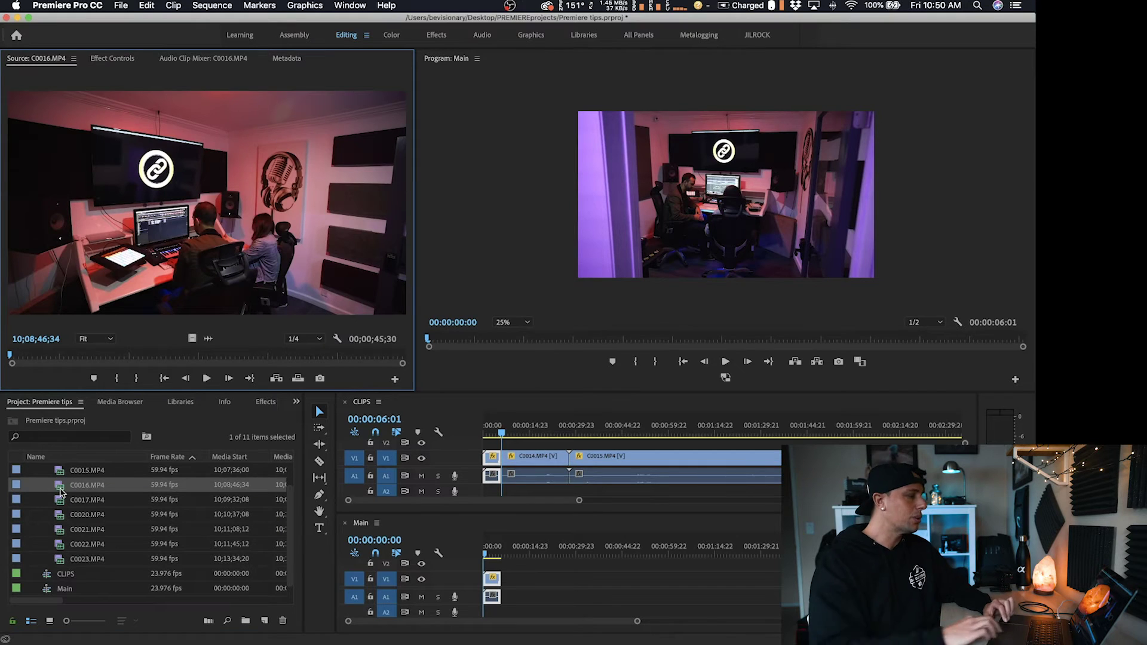
{"action": "left_click_drag", "start_coordinate": [9, 355], "coordinate": [150, 356]}
{"action": "left_click", "coordinate": [123, 381]}
{"action": "left_click", "coordinate": [143, 378]}
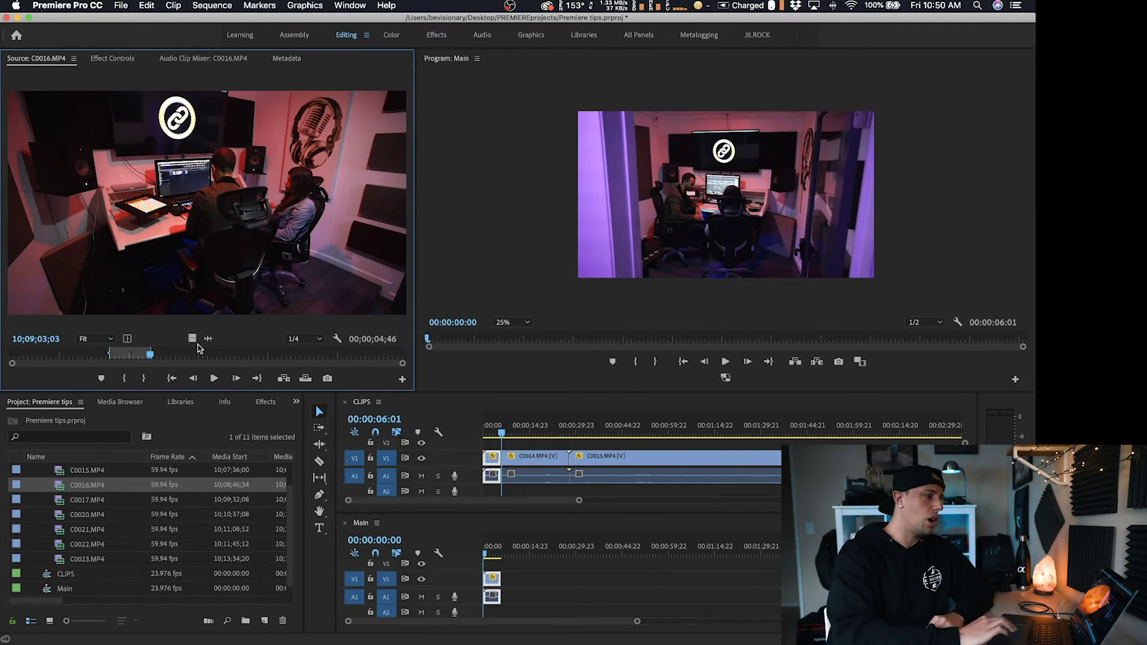
{"action": "left_click_drag", "start_coordinate": [578, 501], "coordinate": [646, 502]}
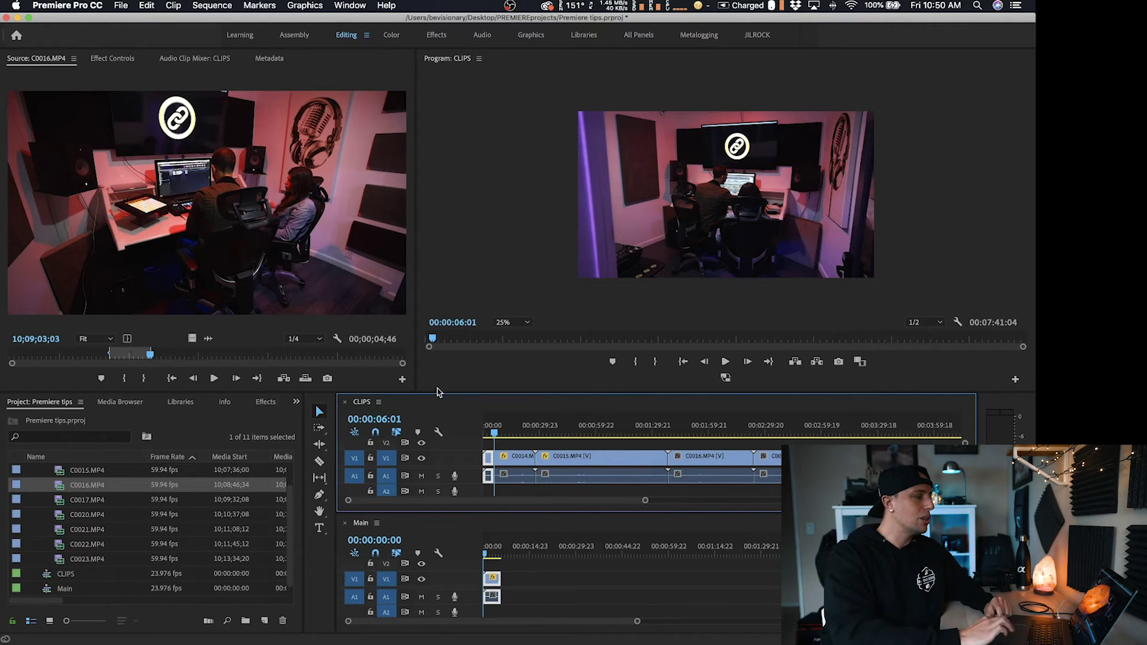
{"action": "left_click", "coordinate": [345, 406]}
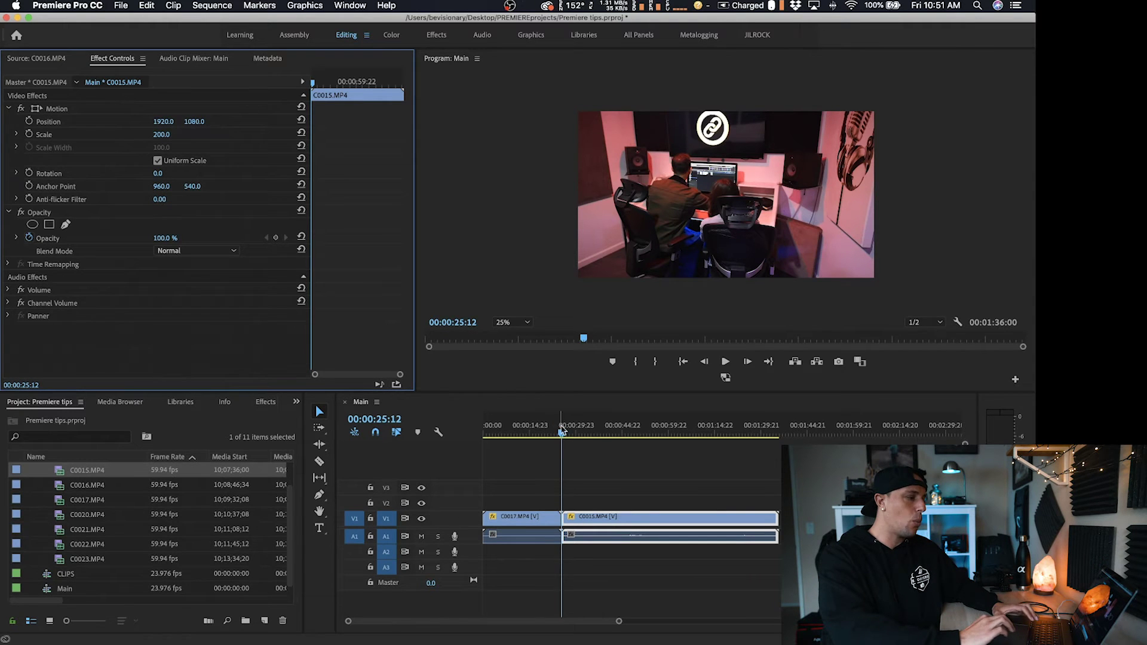
Split C0015.MP4 at 00:00:42:04 in Main and ripple-delete the piece after the cut
{"action": "left_click_drag", "start_coordinate": [562, 434], "coordinate": [599, 437]}
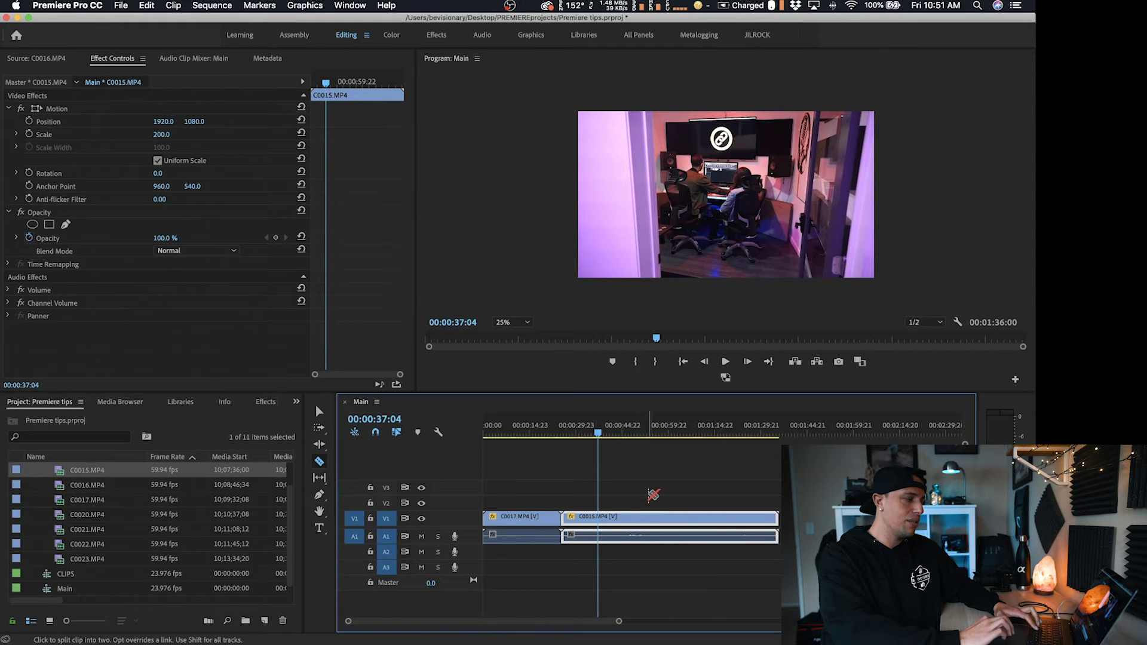
{"action": "left_click", "coordinate": [602, 516]}
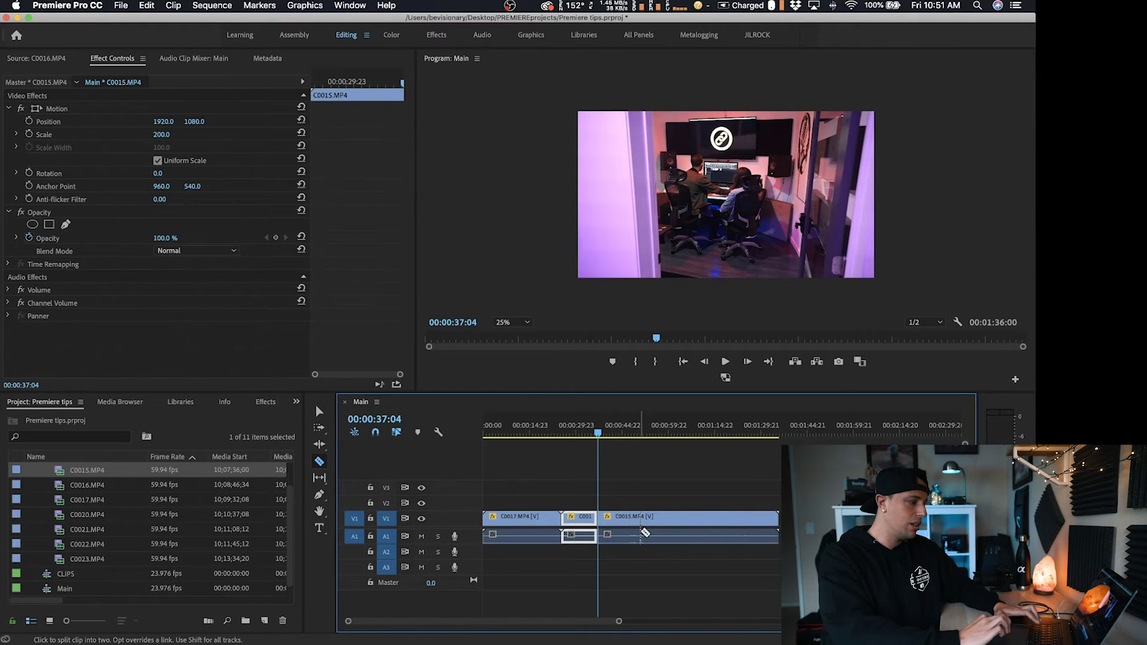
{"action": "key", "text": "super+z"}
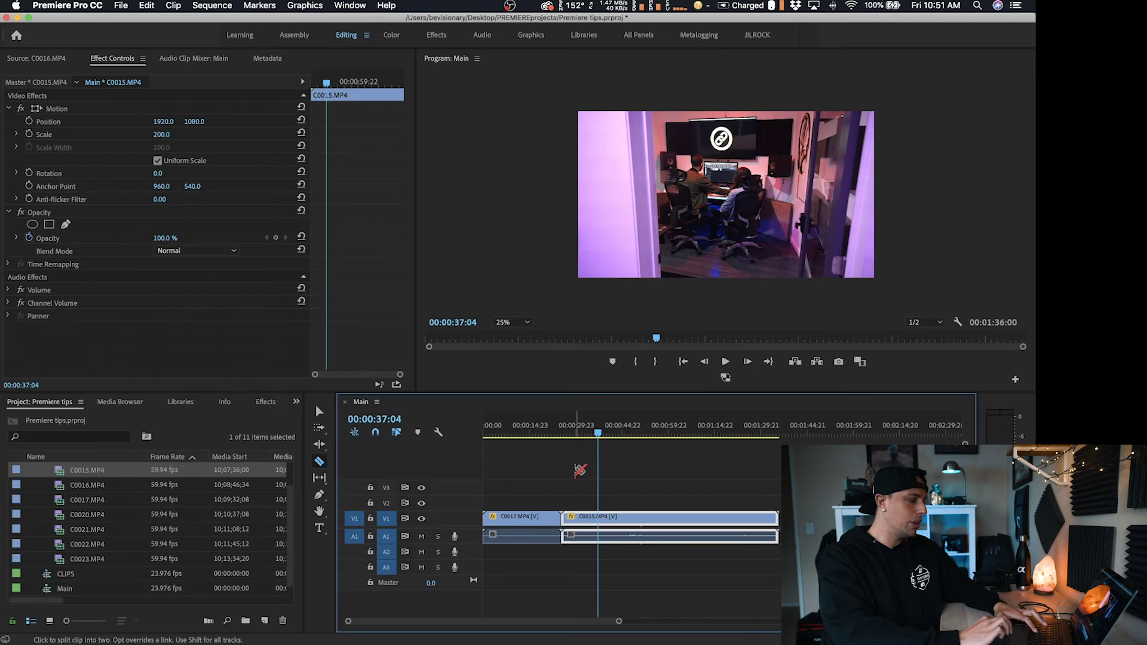
{"action": "key", "text": "v"}
{"action": "mouse_move", "coordinate": [599, 432]}
{"action": "left_mouse_down"}
{"action": "mouse_move", "coordinate": [657, 433]}
{"action": "mouse_move", "coordinate": [601, 432]}
{"action": "mouse_move", "coordinate": [613, 432]}
{"action": "left_mouse_up"}
{"action": "key", "text": "super+k"}
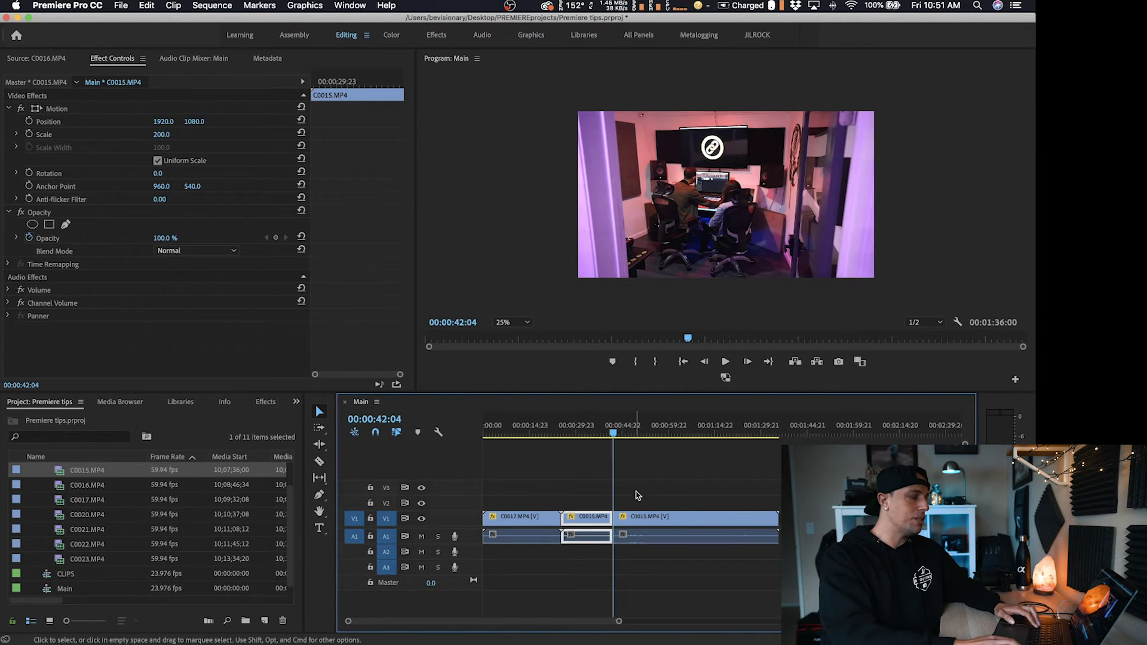
{"action": "key", "text": "Right"}
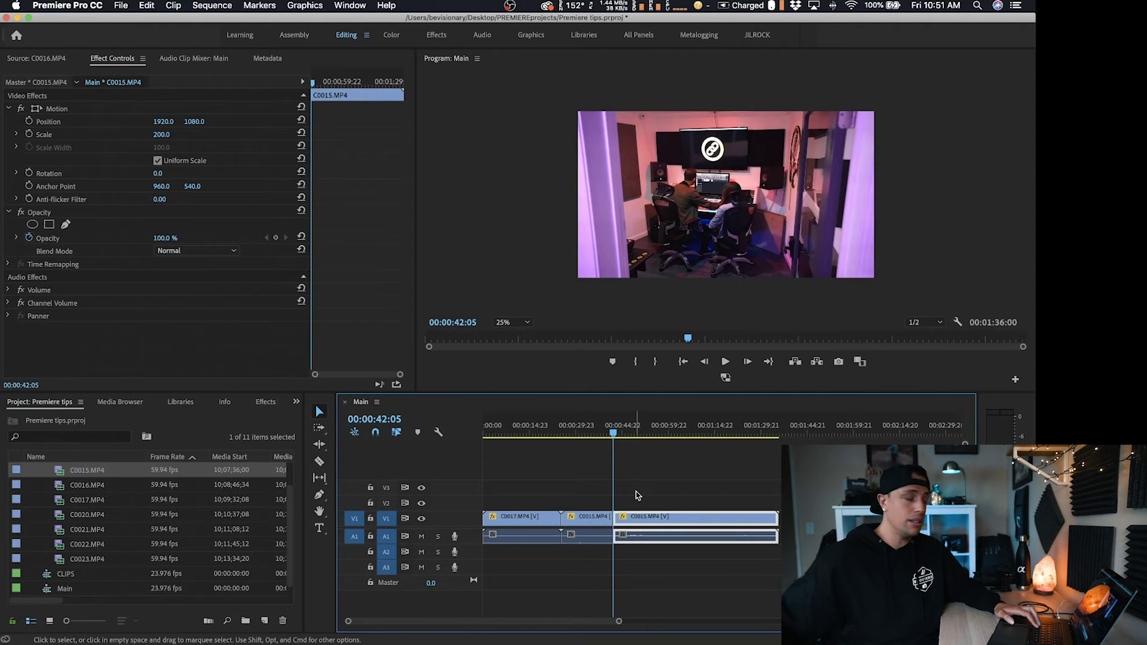
{"action": "key", "text": "shift+e"}
{"action": "key", "text": "Delete"}
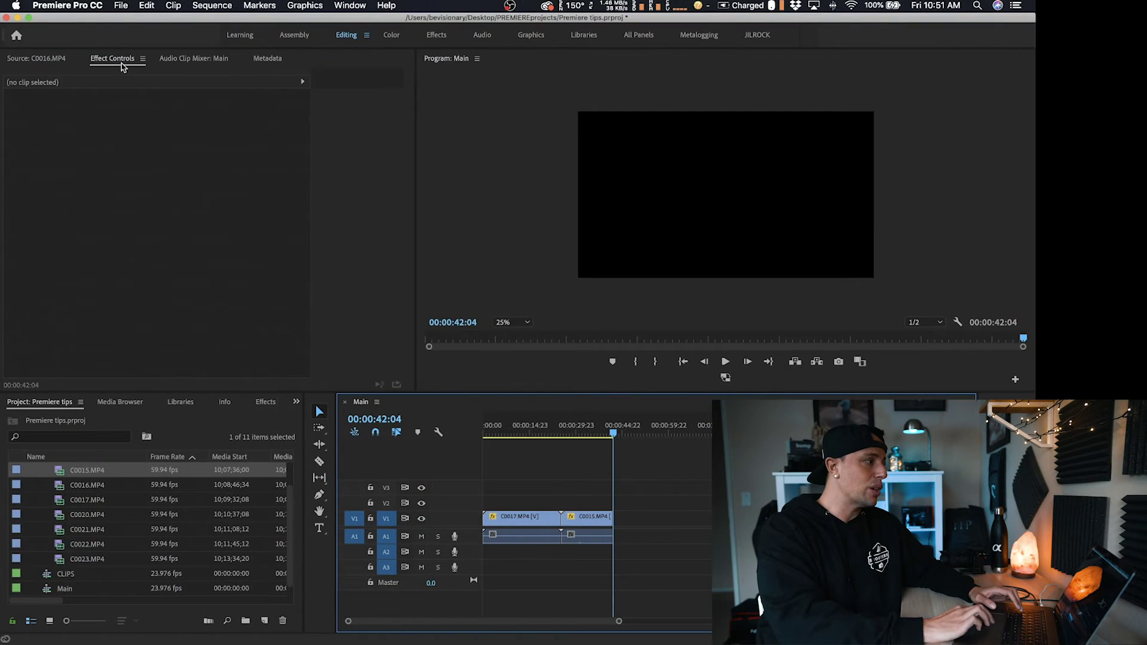
Look up the Ripple Delete key assignment in Keyboard Shortcuts
{"action": "left_click", "coordinate": [80, 6]}
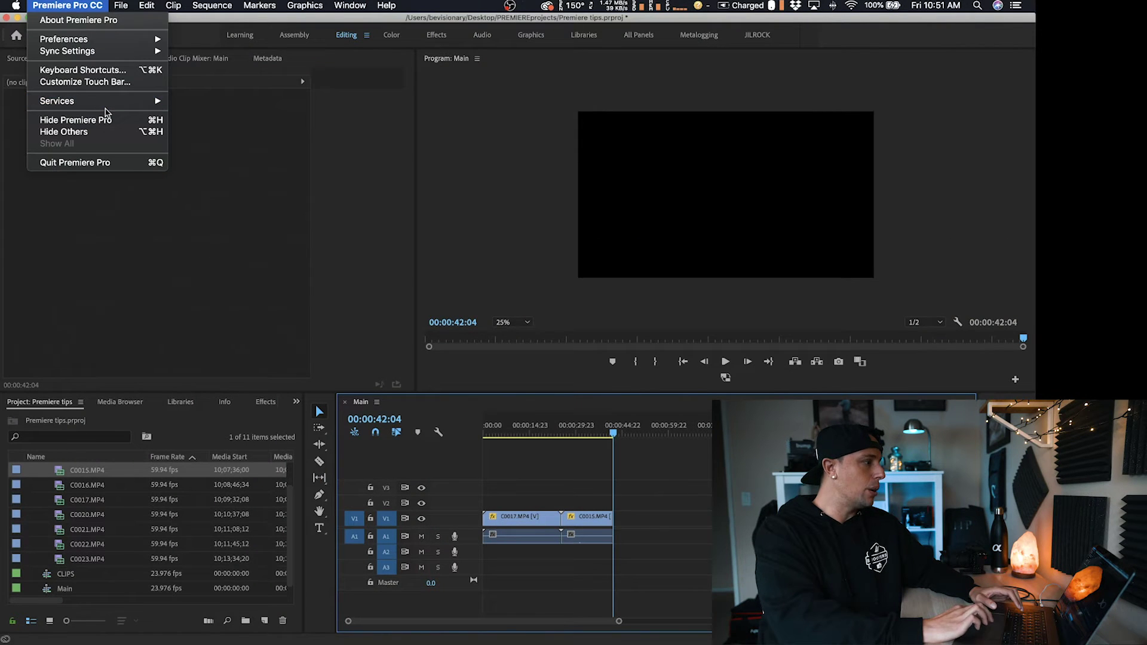
{"action": "left_click", "coordinate": [84, 70]}
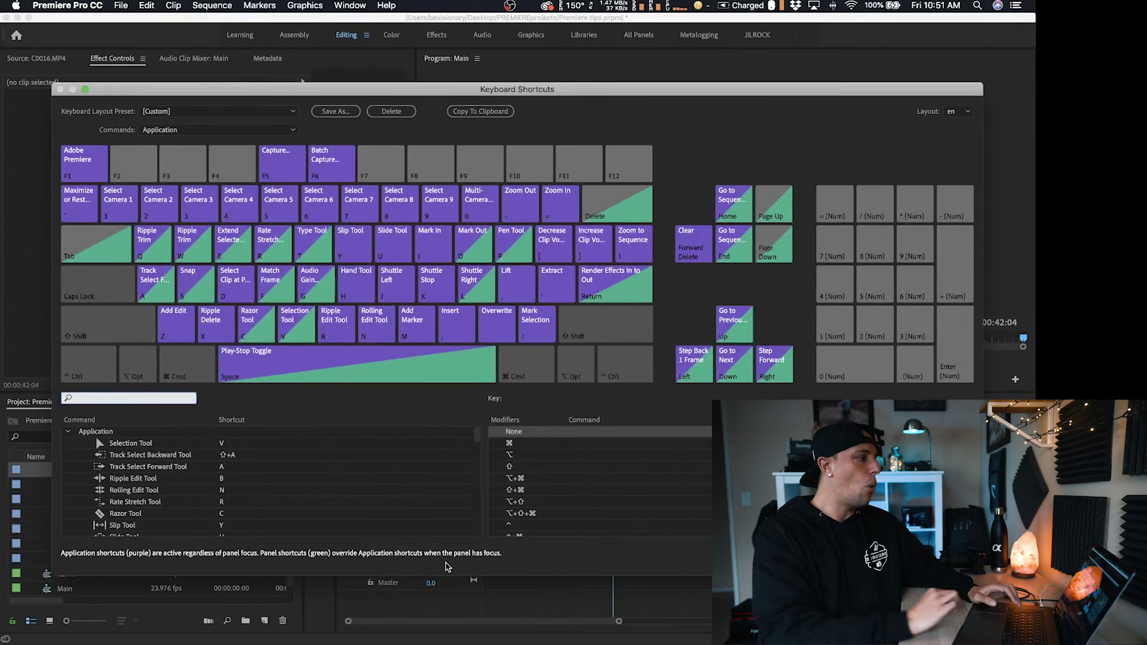
{"action": "type", "text": "ri"}
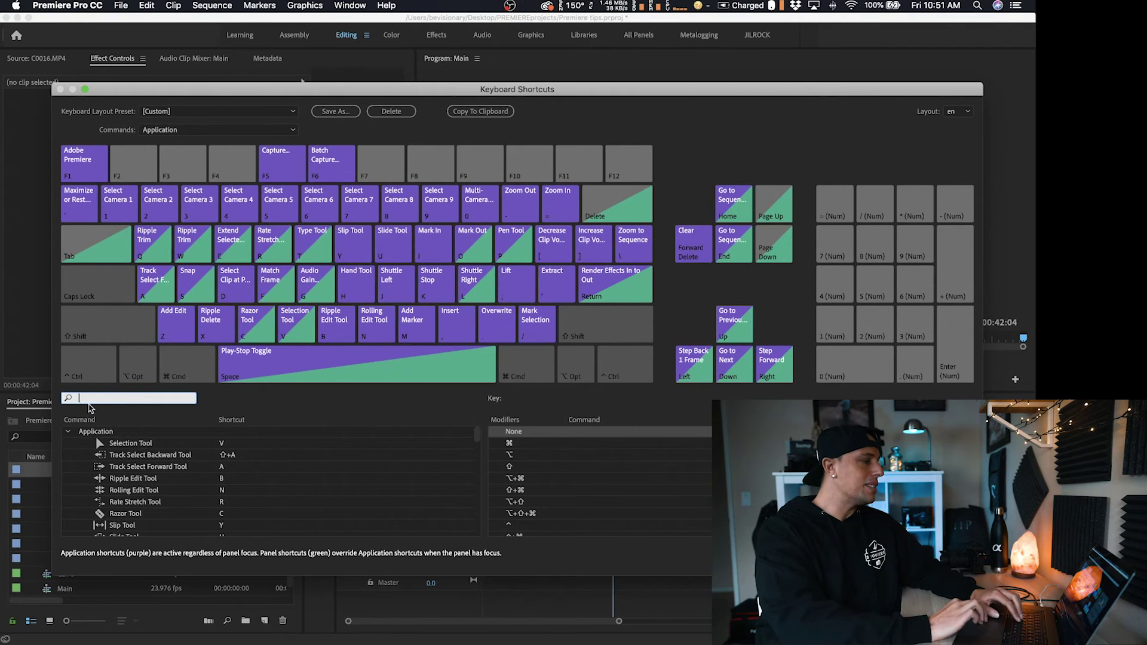
{"action": "type", "text": "pl"}
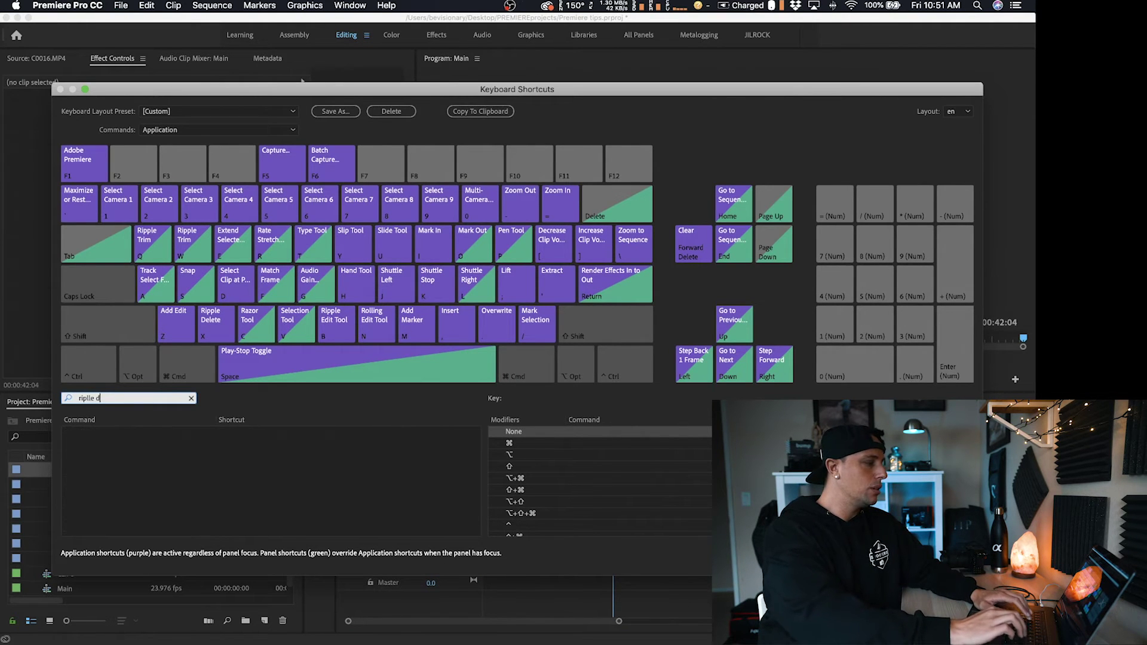
{"action": "key", "text": "BackSpace"}
{"action": "type", "text": "p"}
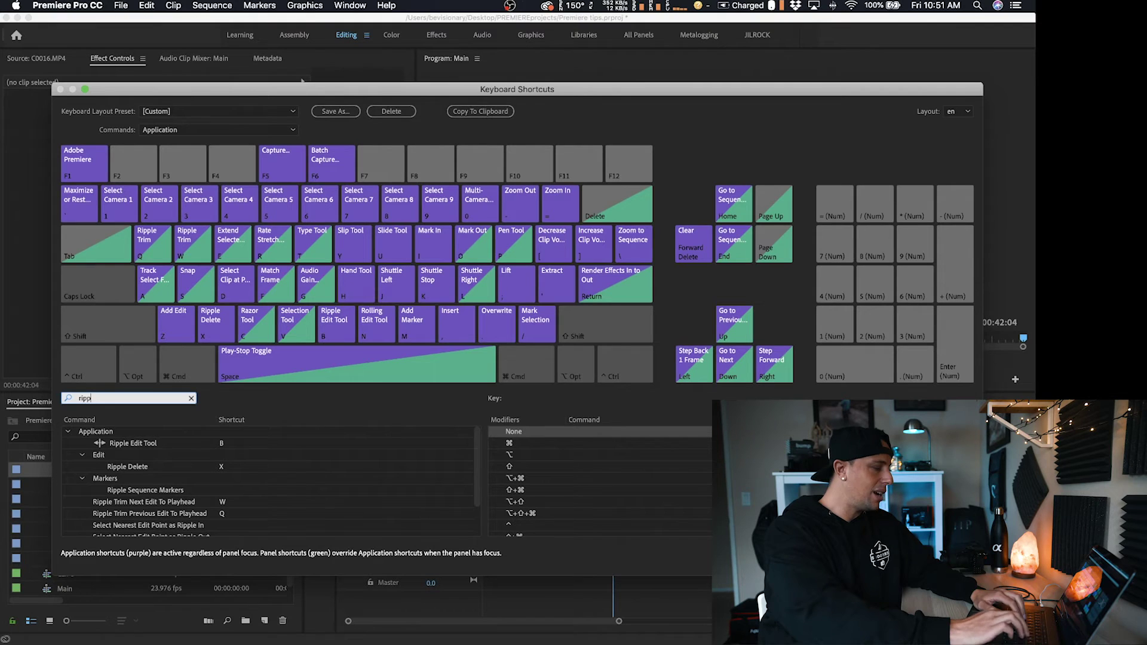
{"action": "type", "text": "le"}
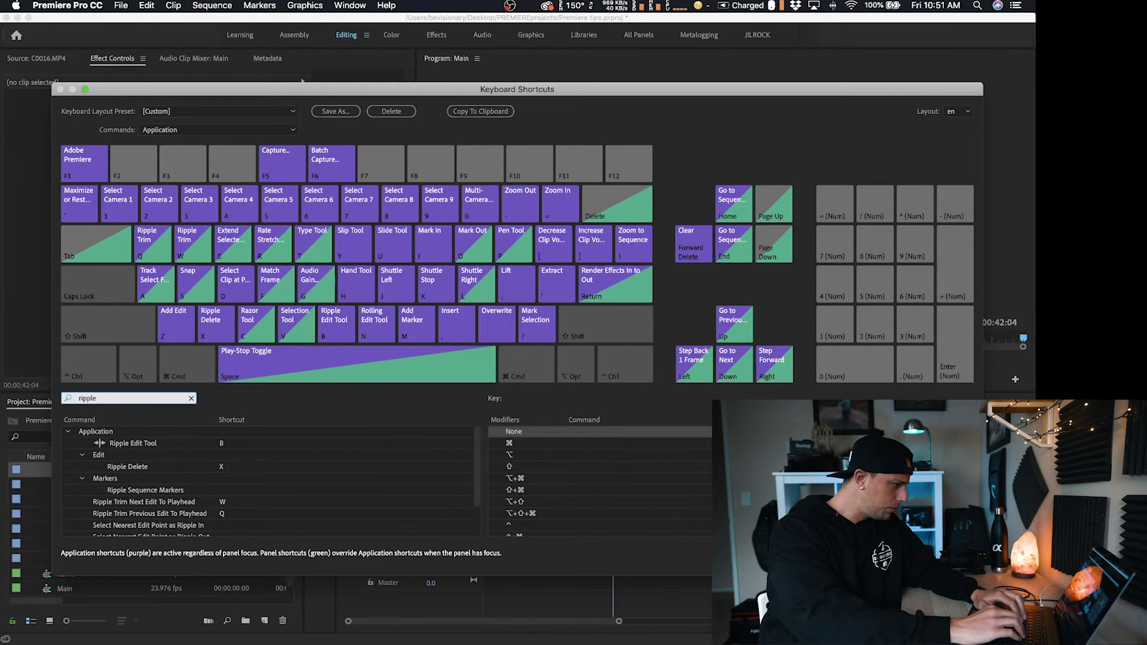
{"action": "type", "text": " del"}
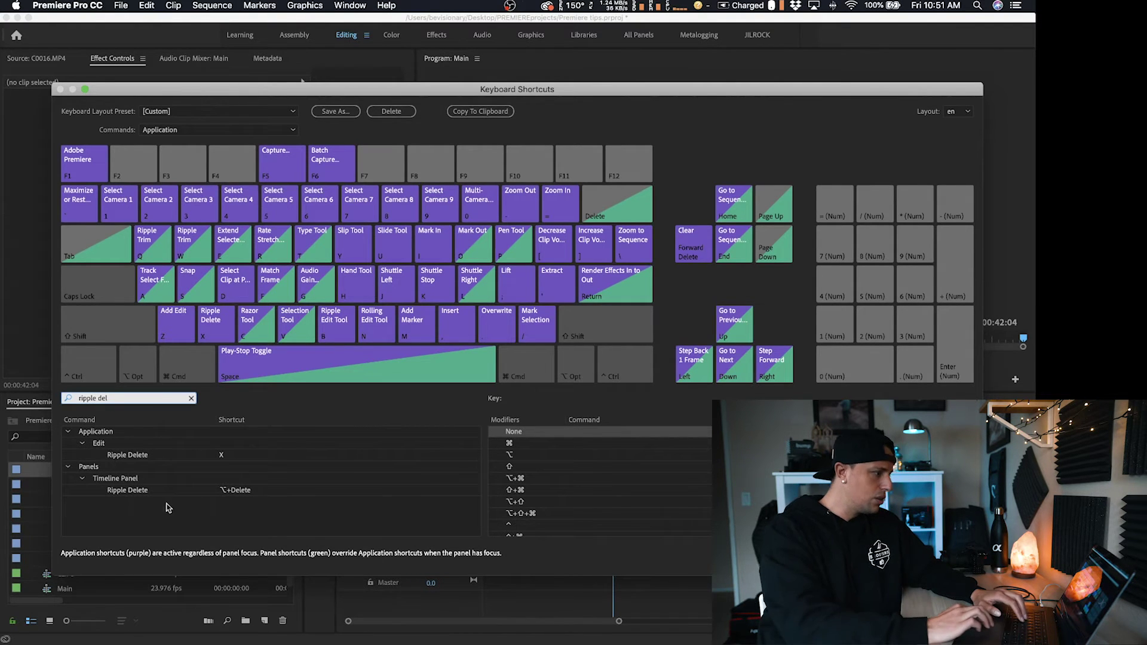
{"action": "left_click", "coordinate": [235, 457]}
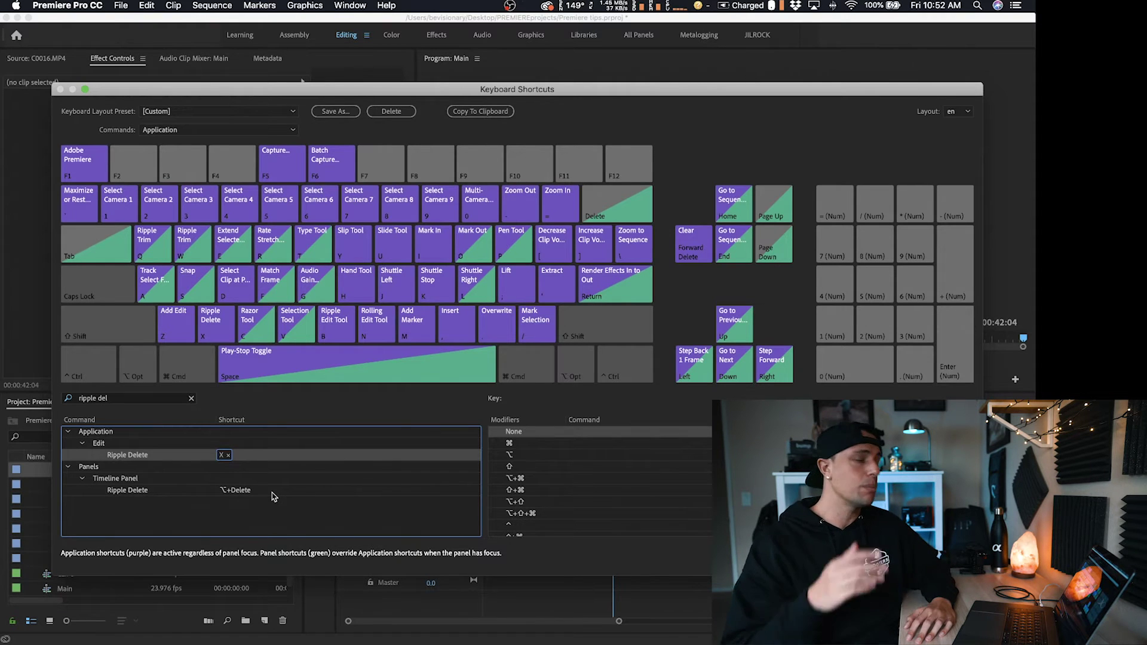
Search the shortcuts for 'add edit' to check its assigned key
{"action": "left_click", "coordinate": [191, 400]}
{"action": "left_click", "coordinate": [184, 401]}
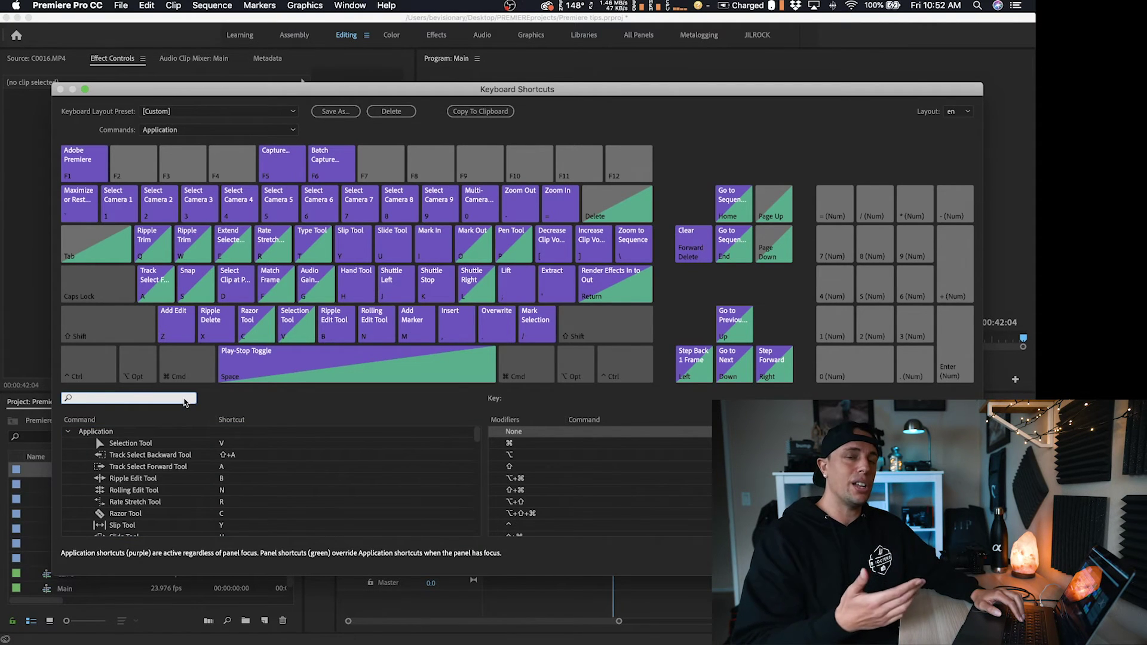
{"action": "type", "text": "add e"}
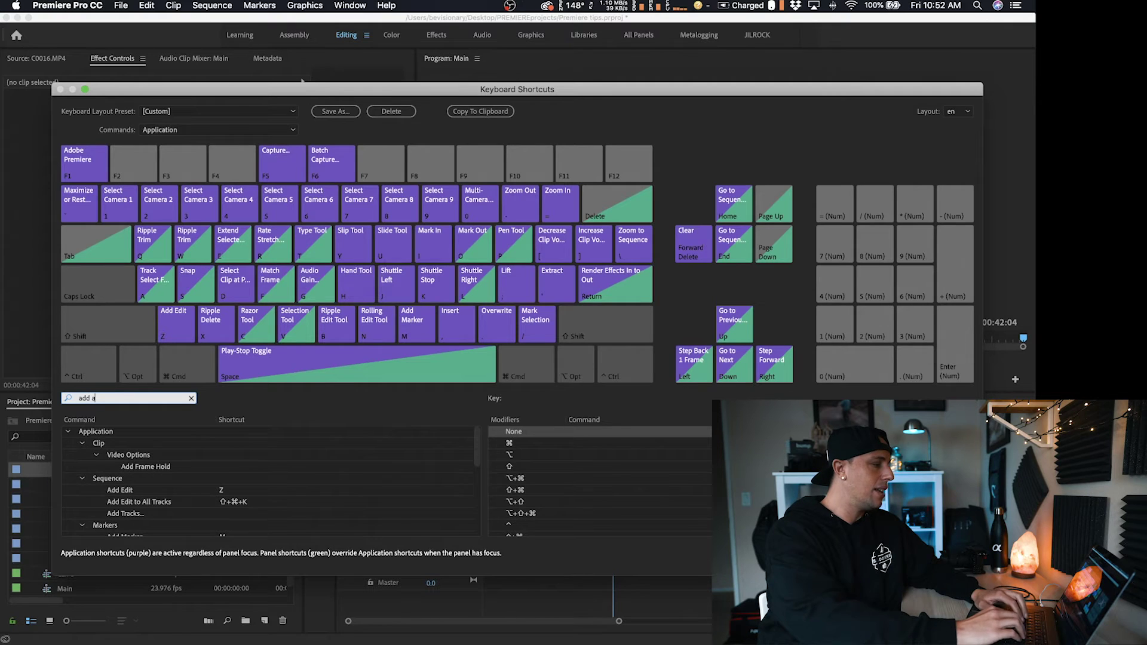
{"action": "type", "text": "dit"}
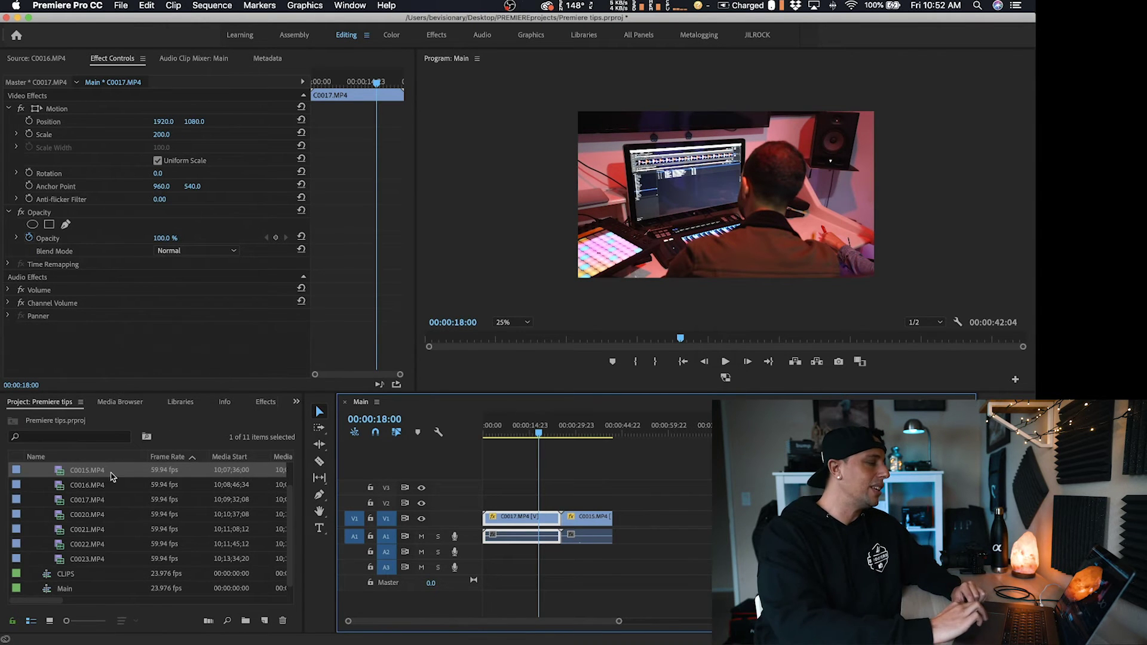
Add C0017.MP4 and then C0021.MP4 to the end of Main after C0015
{"action": "left_click_drag", "start_coordinate": [80, 504], "coordinate": [615, 524]}
{"action": "left_click_drag", "start_coordinate": [75, 534], "coordinate": [75, 534]}
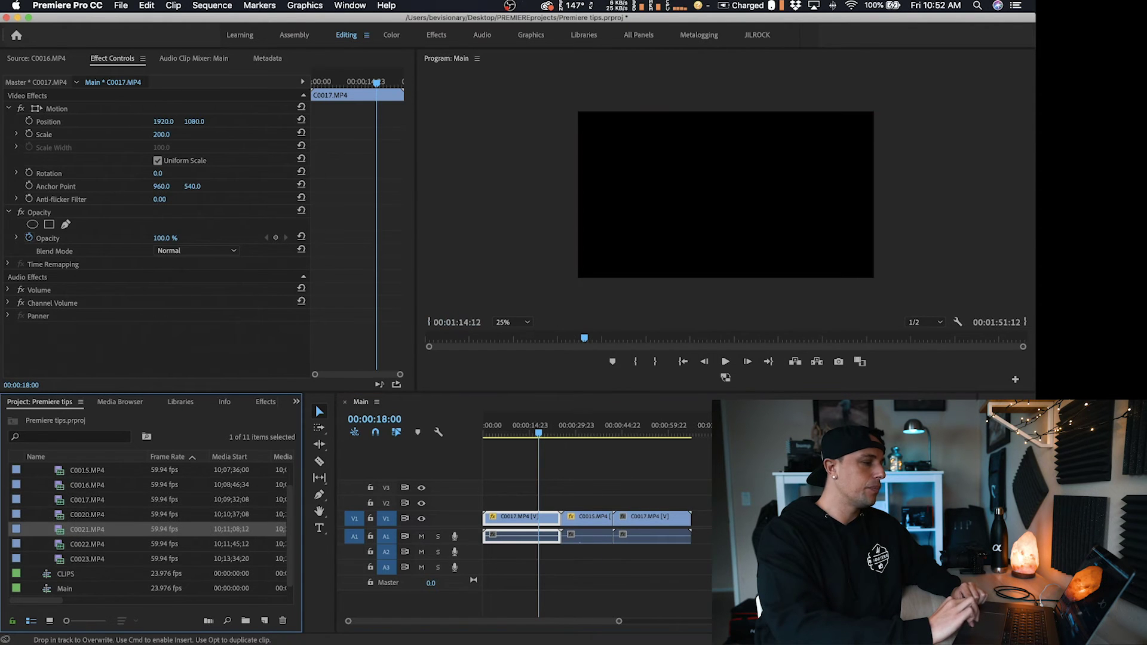
{"action": "left_click_drag", "start_coordinate": [692, 524], "coordinate": [692, 525]}
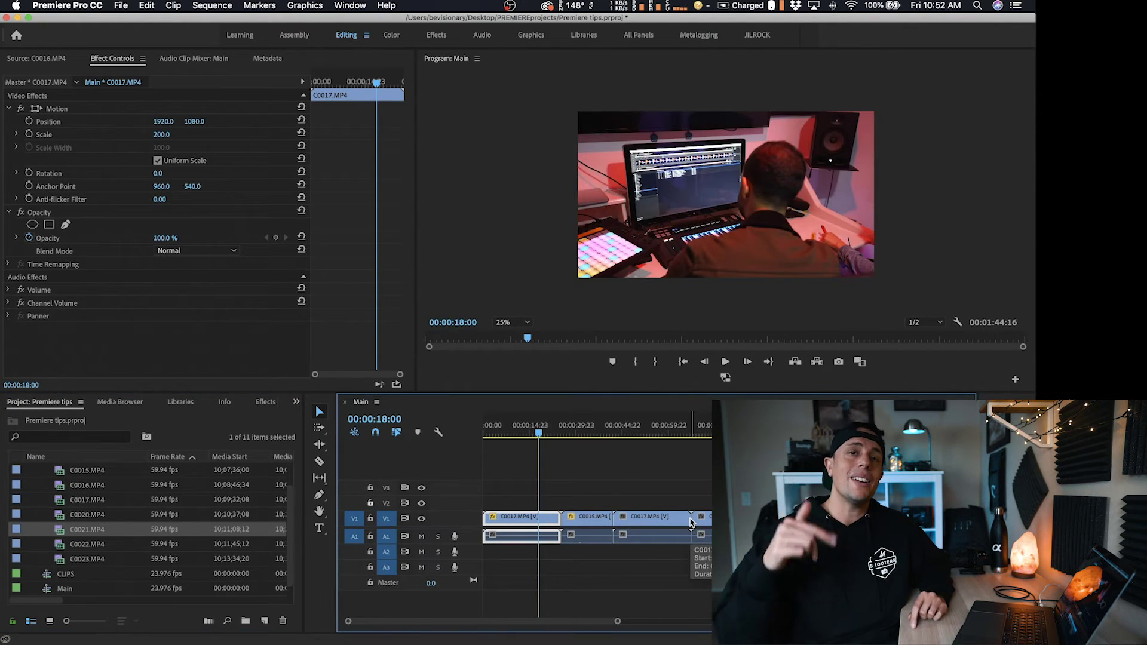
Hop the playhead back and forth between edit points, ending at the sequence start
{"action": "key", "text": "Up"}
{"action": "key", "text": "Down"}
{"action": "key", "text": "Down"}
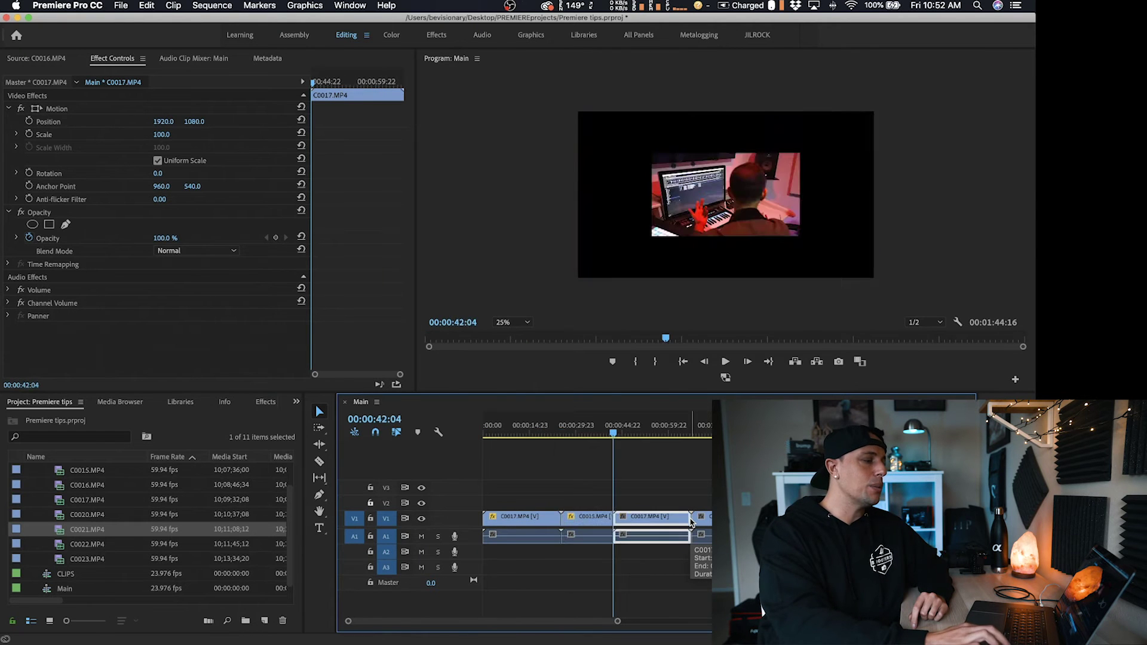
{"action": "key", "text": "Up"}
{"action": "key", "text": "Down"}
{"action": "key", "text": "Up"}
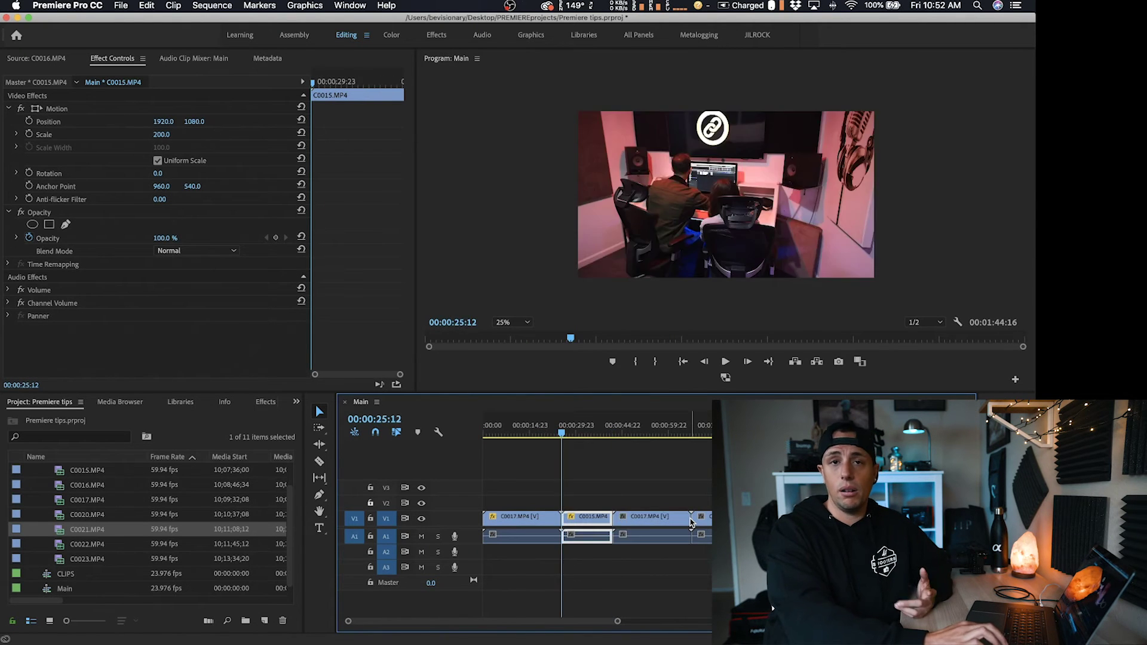
{"action": "key", "text": "Down"}
{"action": "key", "text": "Up"}
{"action": "key", "text": "Down"}
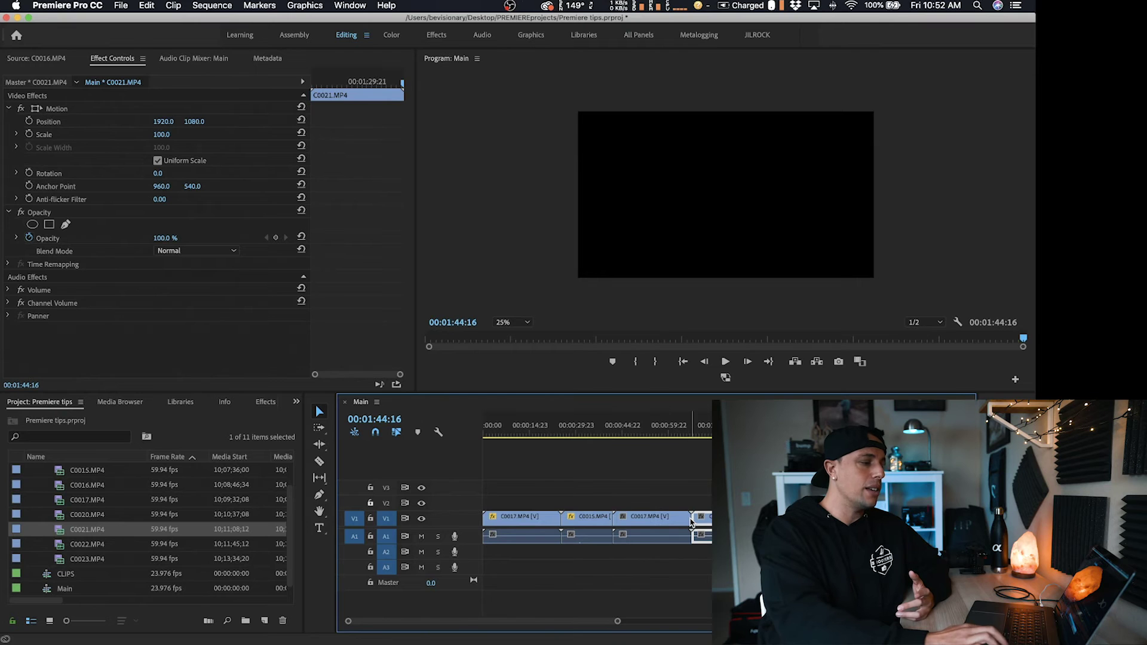
{"action": "key", "text": "Up"}
{"action": "key", "text": "Up"}
{"action": "key", "text": "Up"}
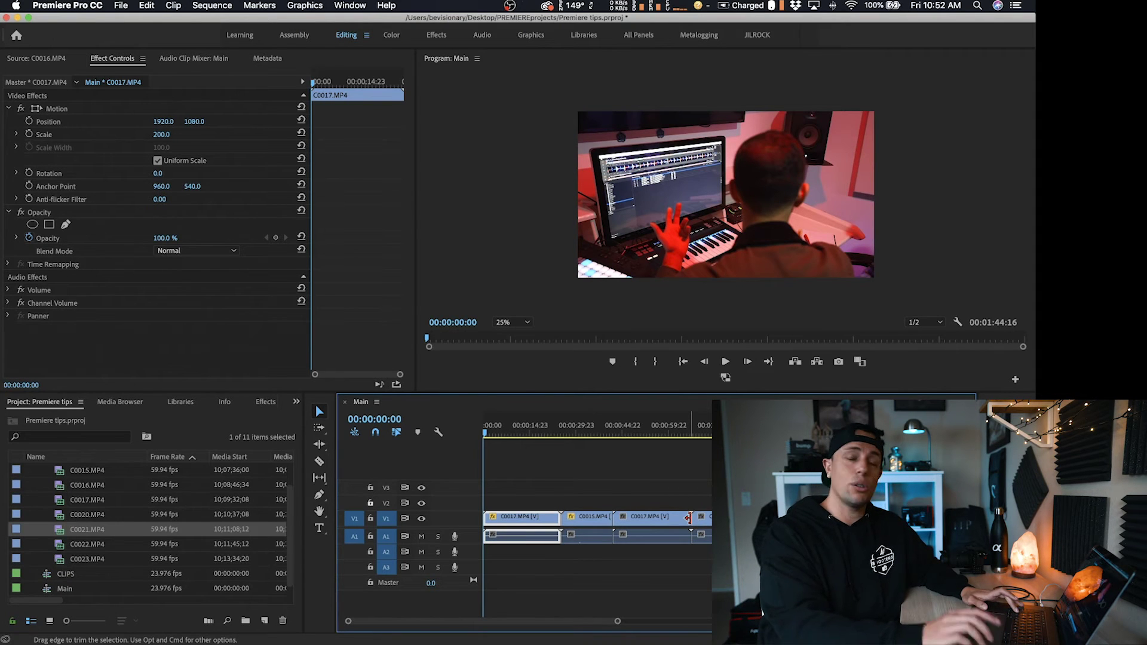
Advance the playhead in five-frame steps toward 00:00:02:07
{"action": "key", "text": "shift+Right"}
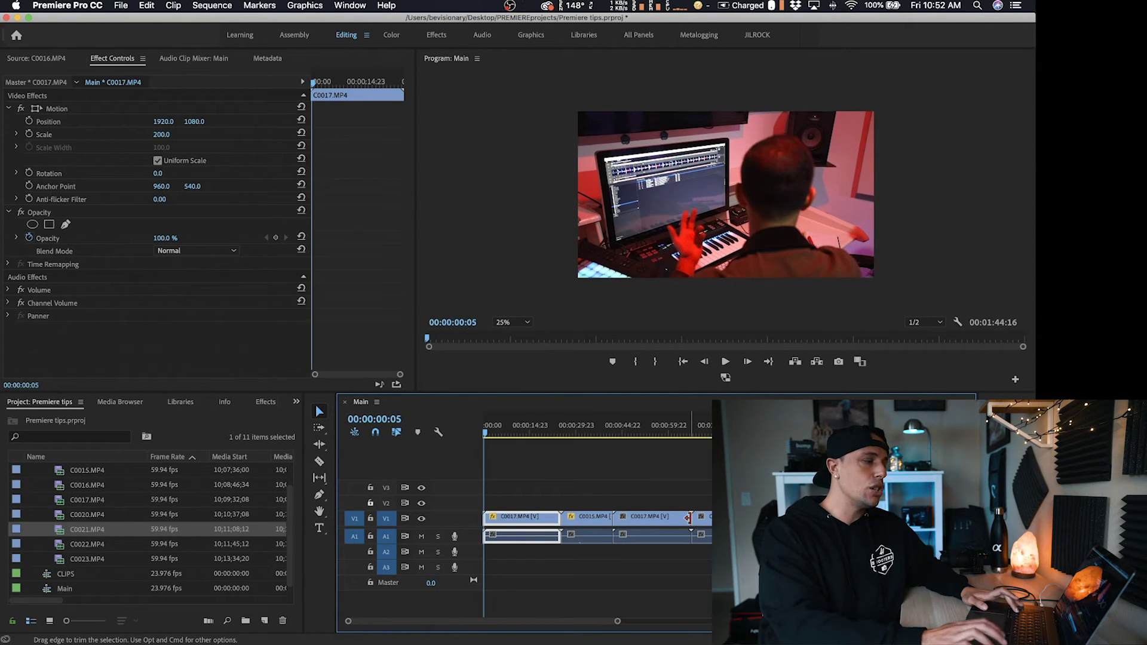
{"action": "key", "text": "shift+Right"}
{"action": "key", "text": "shift+Right"}
{"action": "key", "text": "shift+Right"}
{"action": "key", "text": "shift+Right"}
{"action": "key", "text": "shift+Right"}
{"action": "key", "text": "shift+Right"}
{"action": "key", "text": "shift+Right"}
{"action": "key", "text": "shift+Right"}
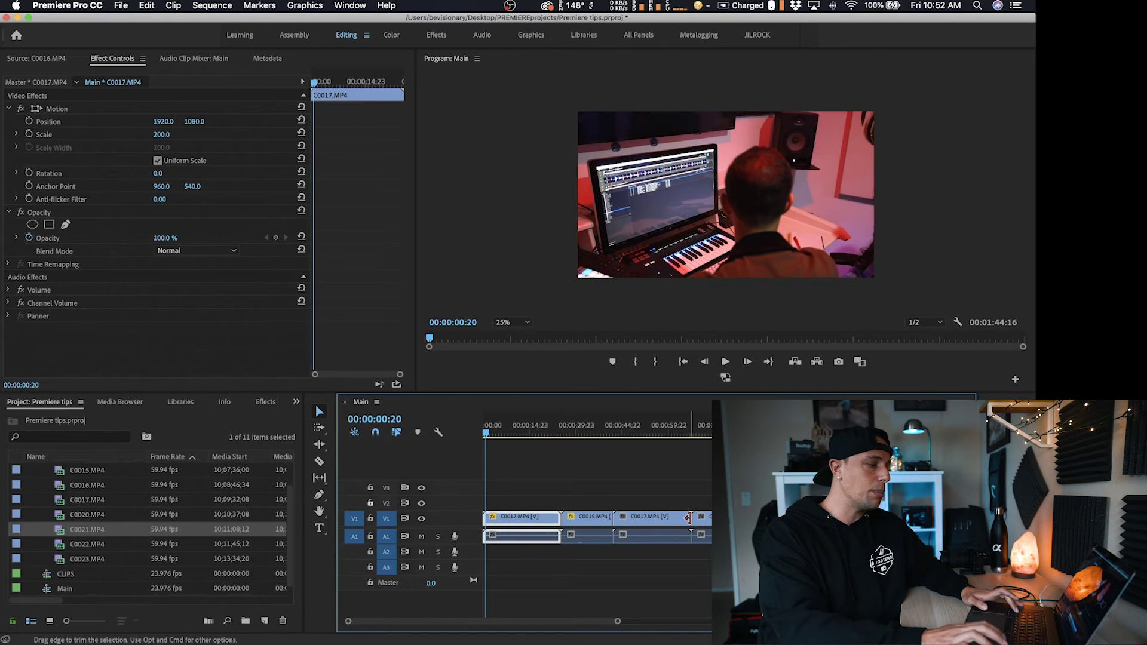
{"action": "key", "text": "shift+Right"}
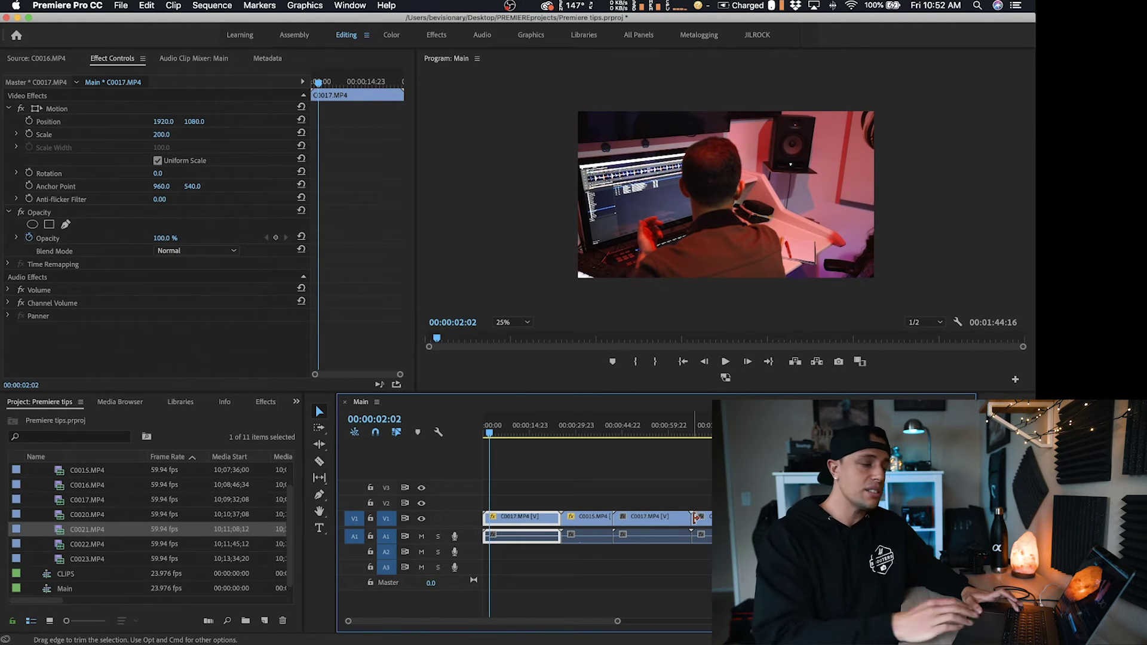
Advance the playhead five more frames on clip C0017
{"action": "mouse_move", "coordinate": [660, 621]}
{"action": "key", "text": "shift+Right"}
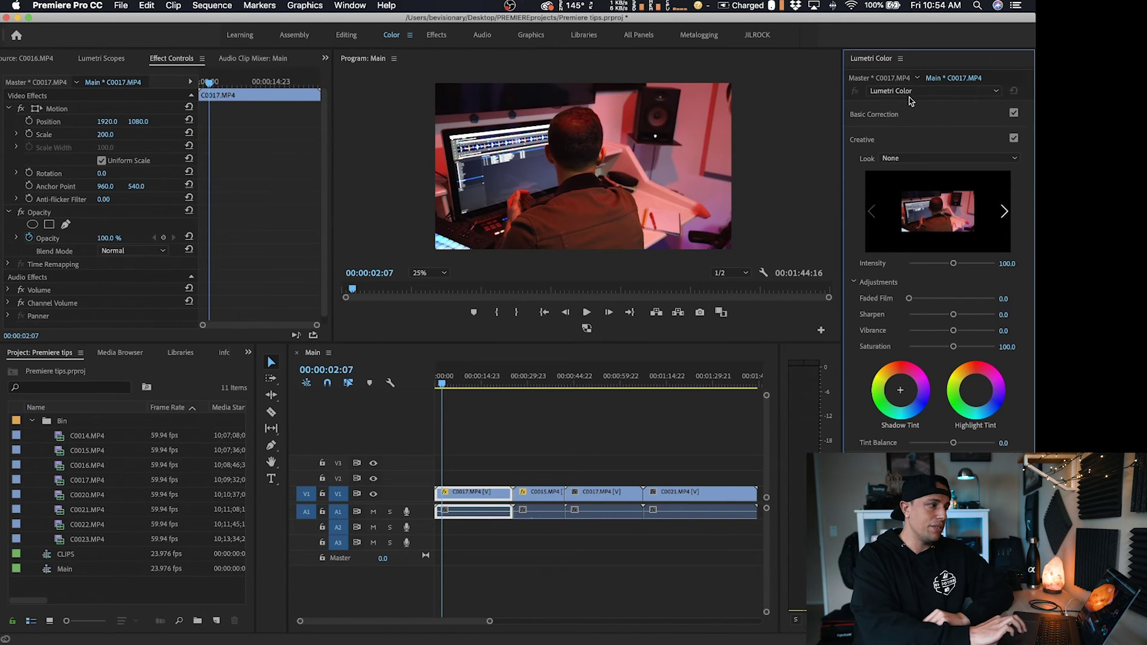
{"action": "left_click", "coordinate": [910, 145]}
{"action": "left_click", "coordinate": [910, 145]}
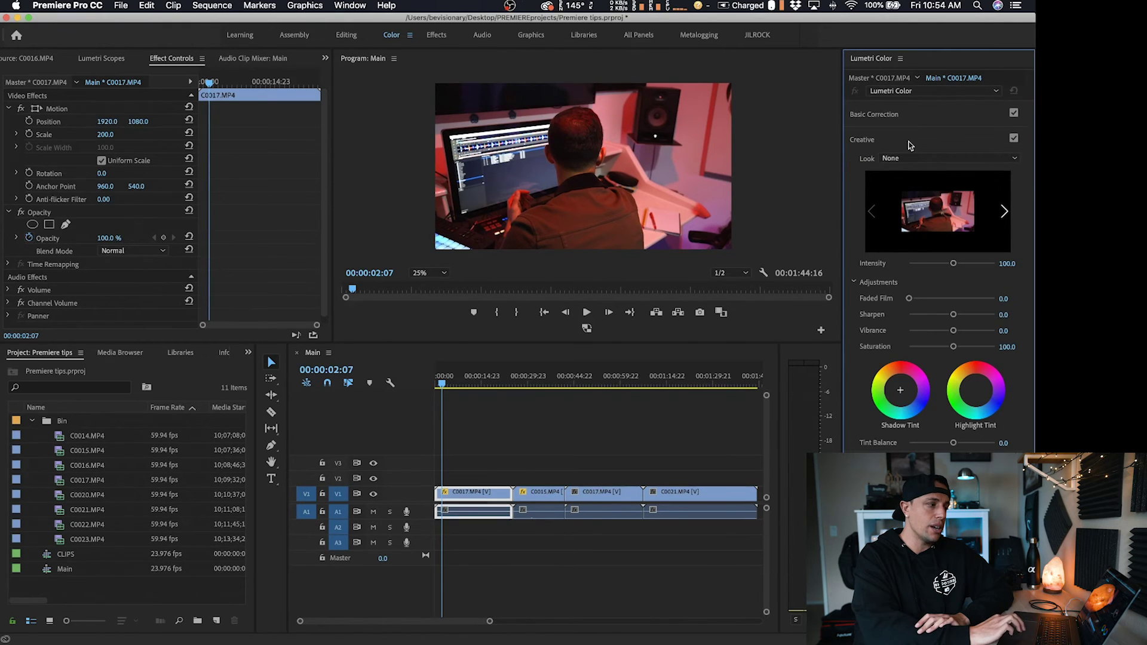
{"action": "left_click", "coordinate": [933, 159]}
{"action": "scroll", "coordinate": [928, 364], "scroll_direction": "down", "scroll_amount": 10}
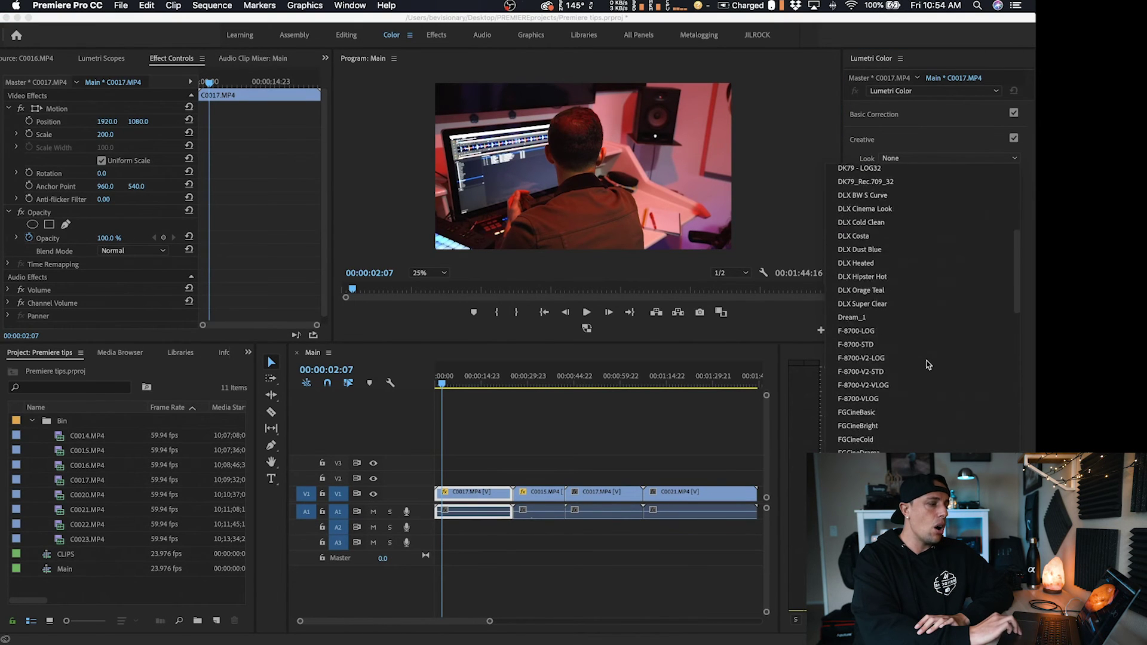
{"action": "scroll", "coordinate": [928, 364], "scroll_direction": "up", "scroll_amount": 10}
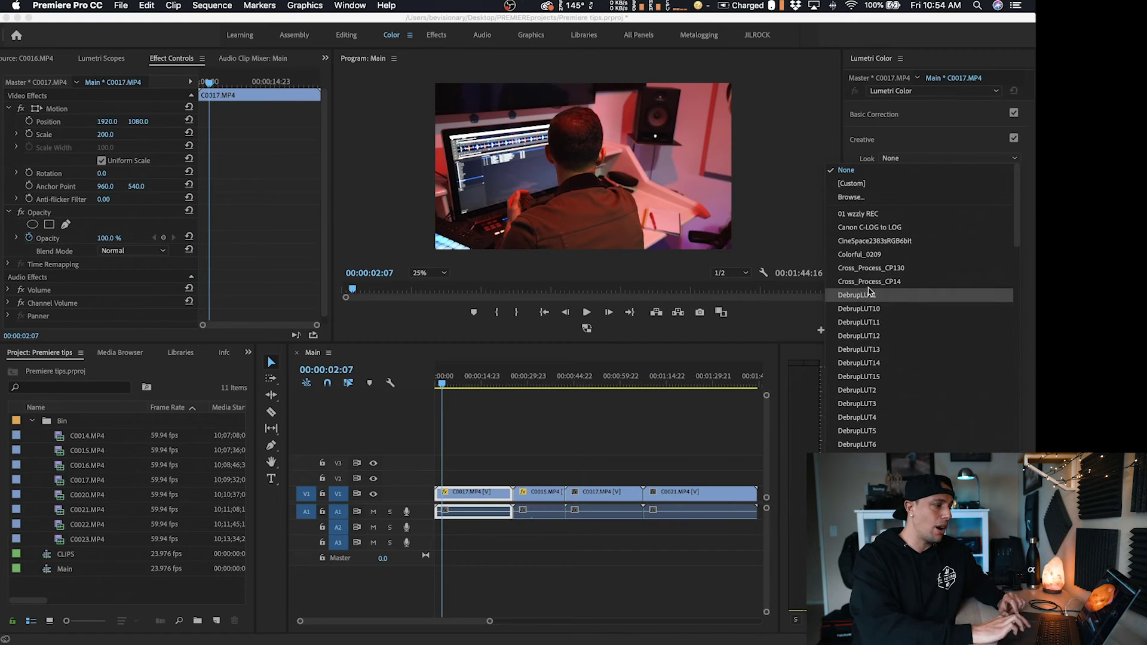
{"action": "left_click", "coordinate": [794, 231]}
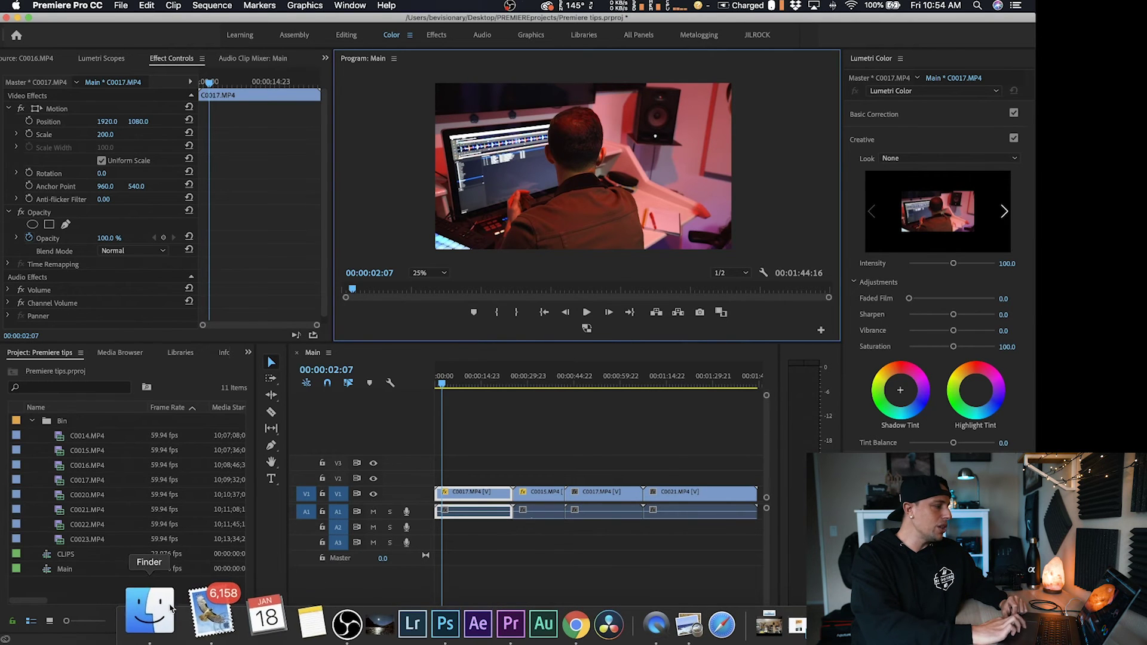
In Finder, show the package contents of the Adobe Premiere Pro CC 2019 app
{"action": "left_click", "coordinate": [156, 612]}
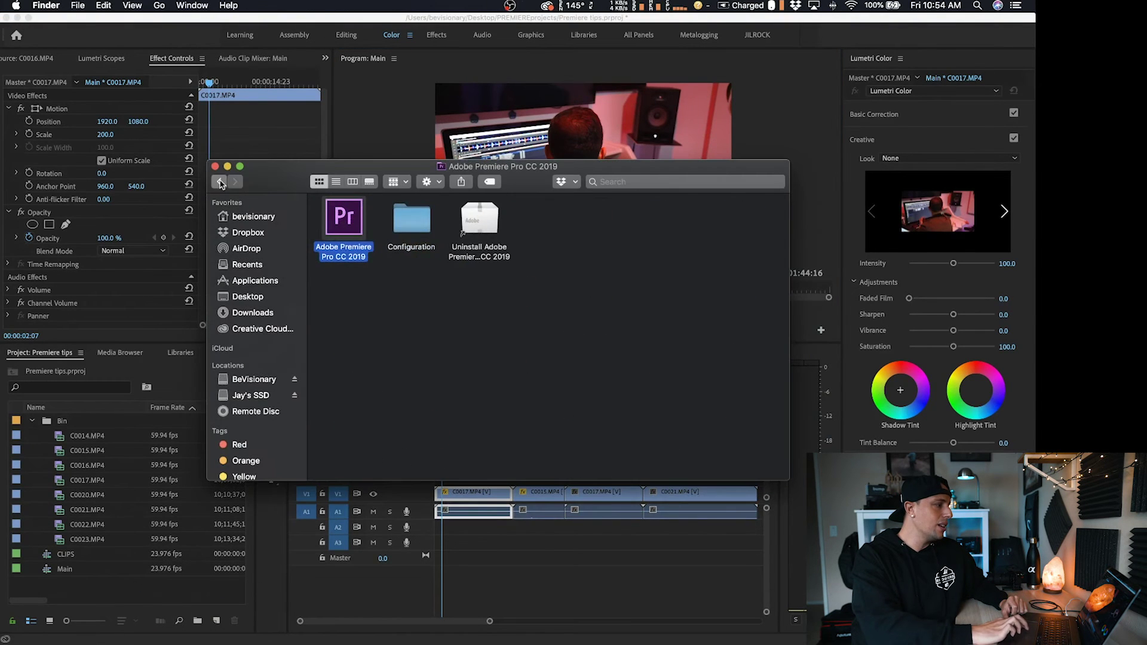
{"action": "left_click", "coordinate": [220, 182]}
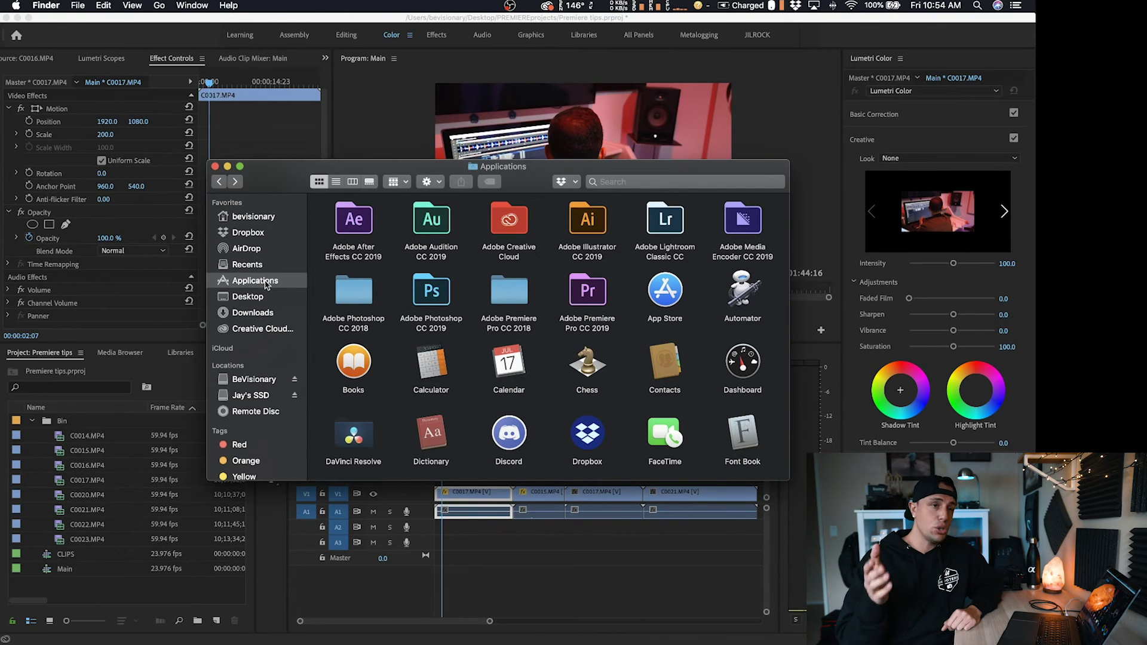
{"action": "double_click", "coordinate": [598, 296]}
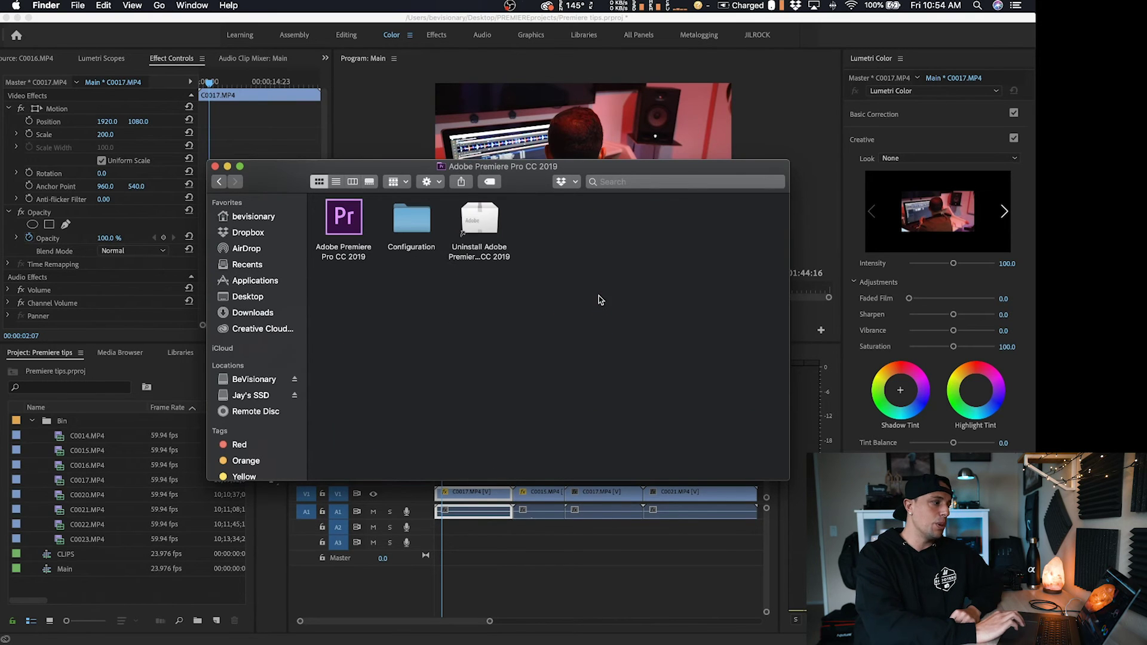
{"action": "right_click", "coordinate": [360, 225]}
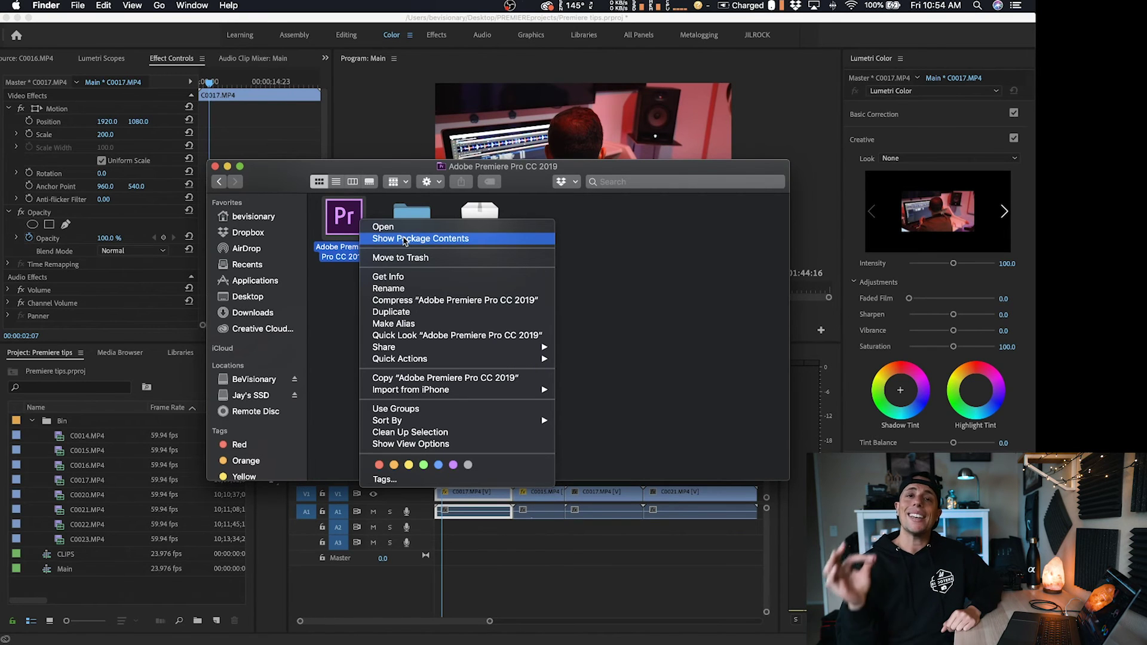
{"action": "left_click", "coordinate": [405, 239]}
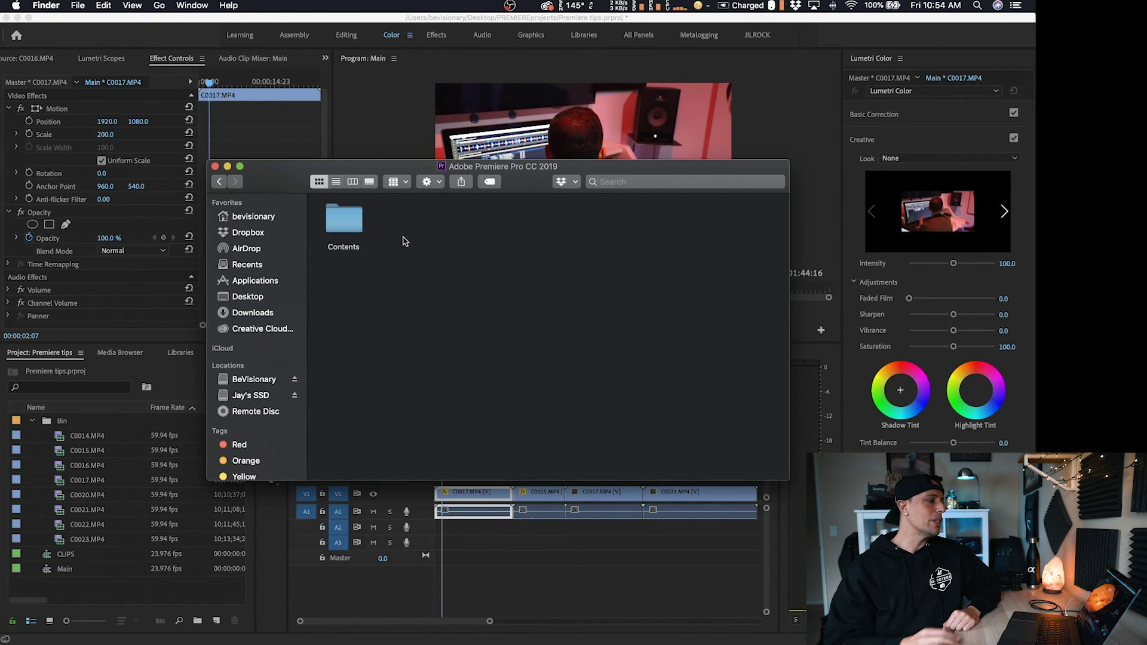
Navigate into Contents > Lumetri > LUTs > Creative to list the .cube LUT files
{"action": "double_click", "coordinate": [336, 220]}
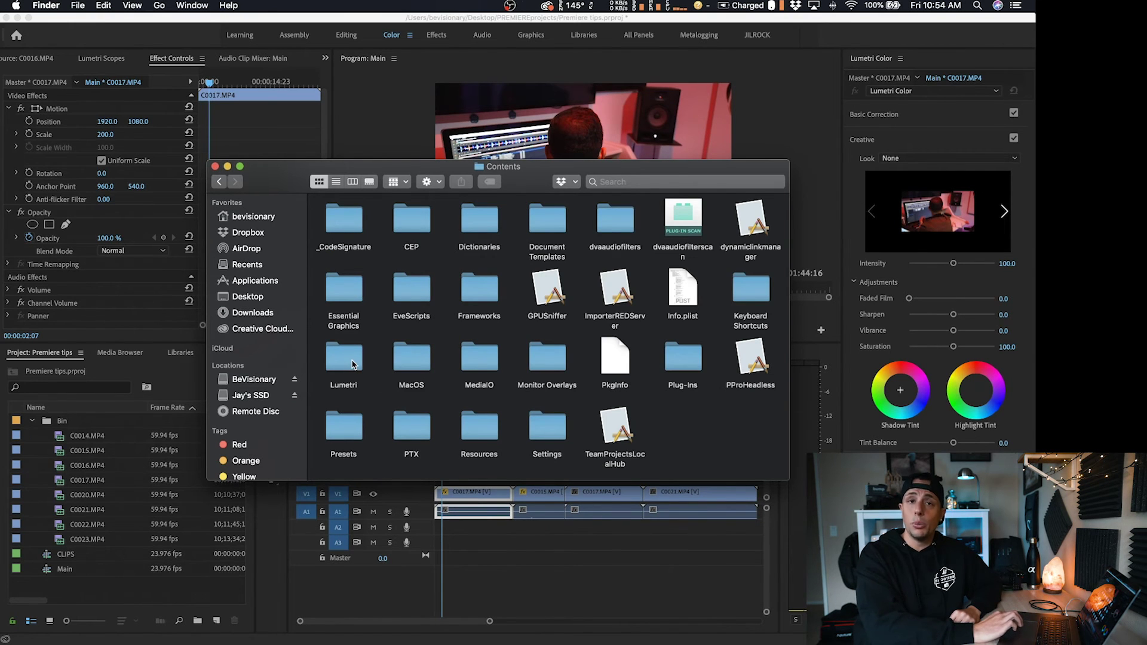
{"action": "double_click", "coordinate": [352, 364]}
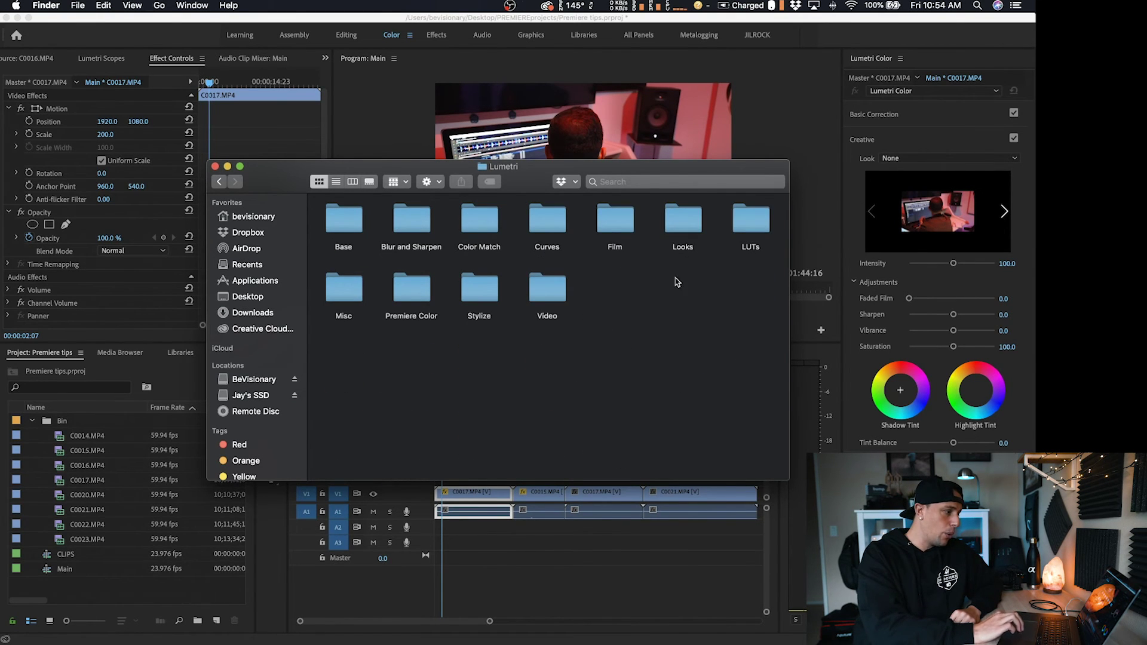
{"action": "double_click", "coordinate": [748, 230]}
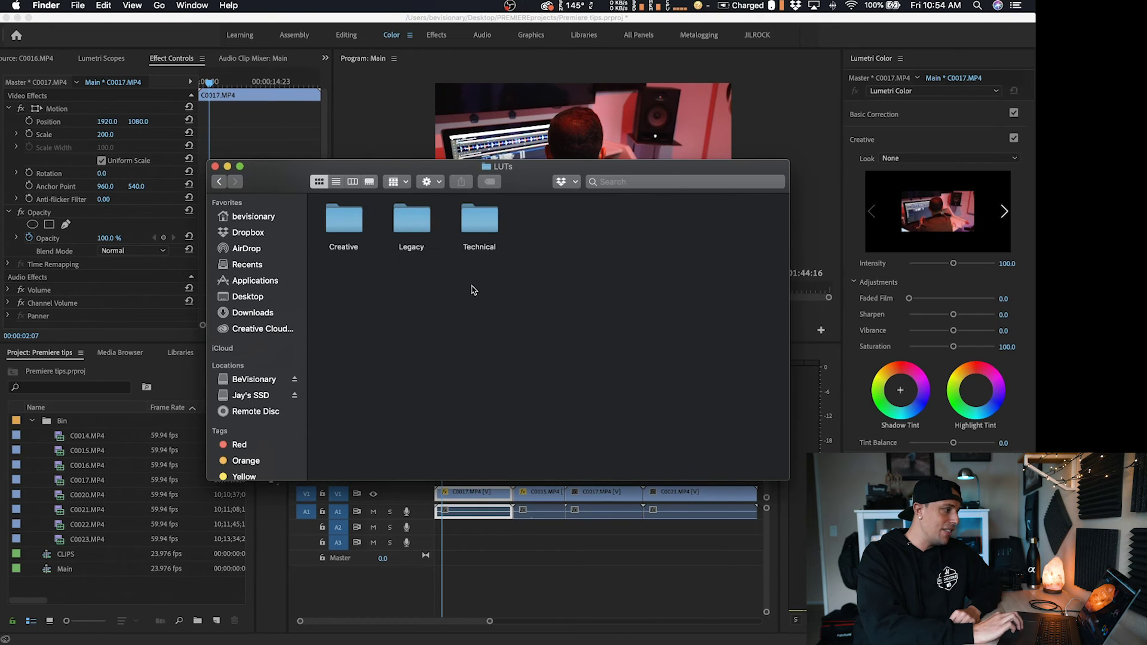
{"action": "double_click", "coordinate": [344, 221]}
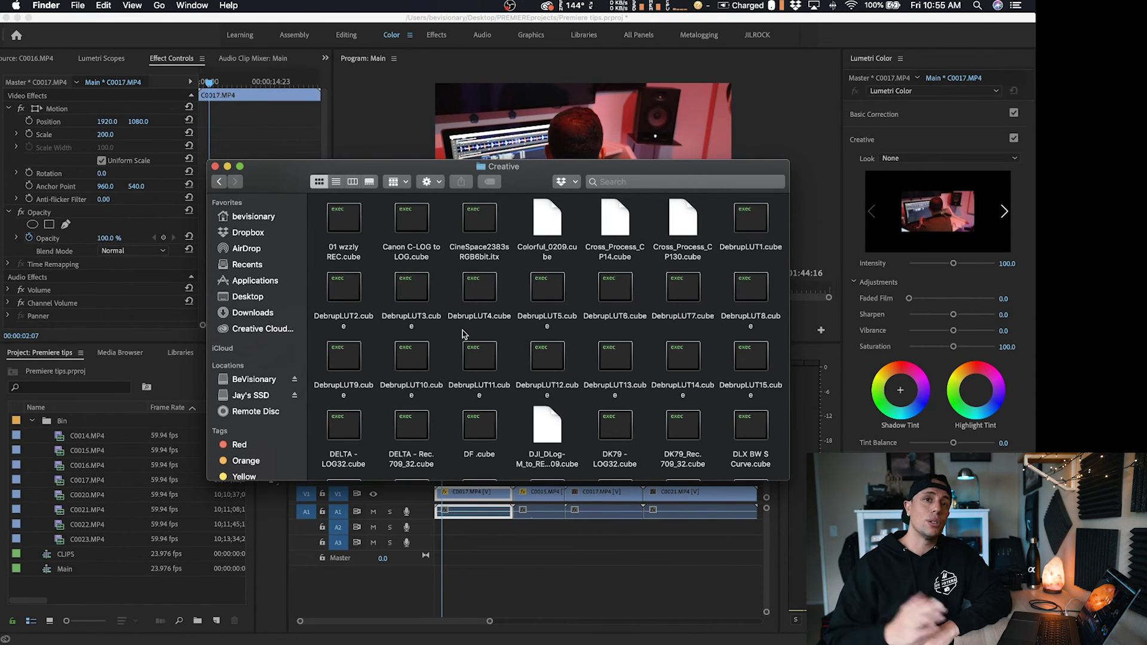
Close the Creative folder window, then browse for a Look LUT and cancel, leaving Look at None
{"action": "left_click", "coordinate": [215, 167]}
{"action": "left_click", "coordinate": [913, 163]}
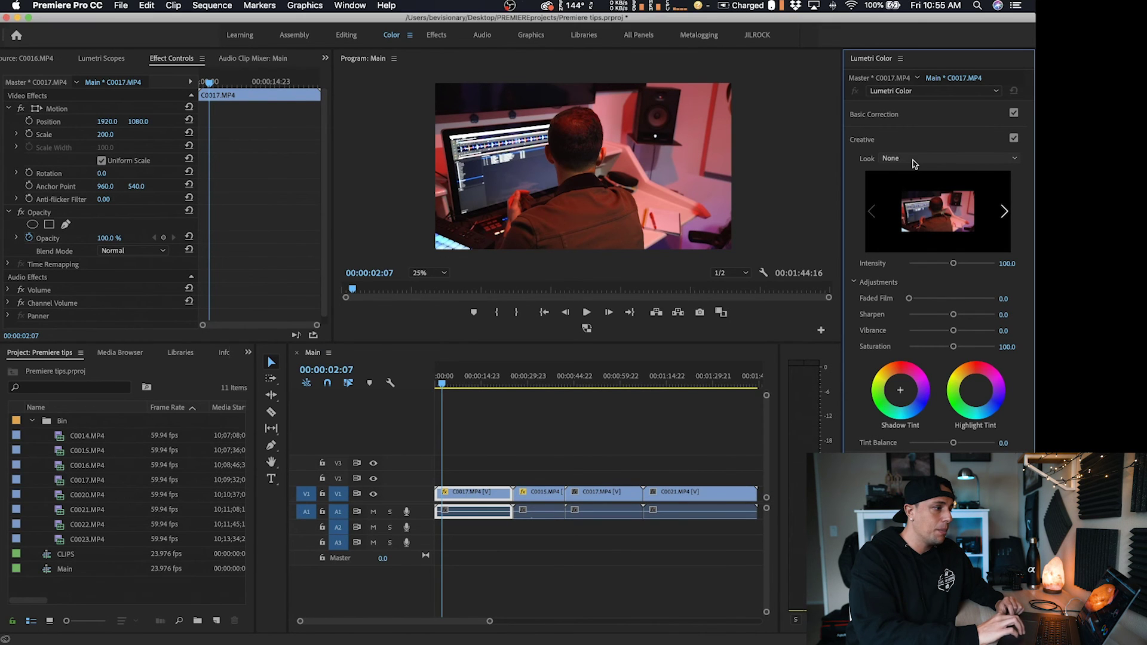
{"action": "left_click", "coordinate": [912, 161]}
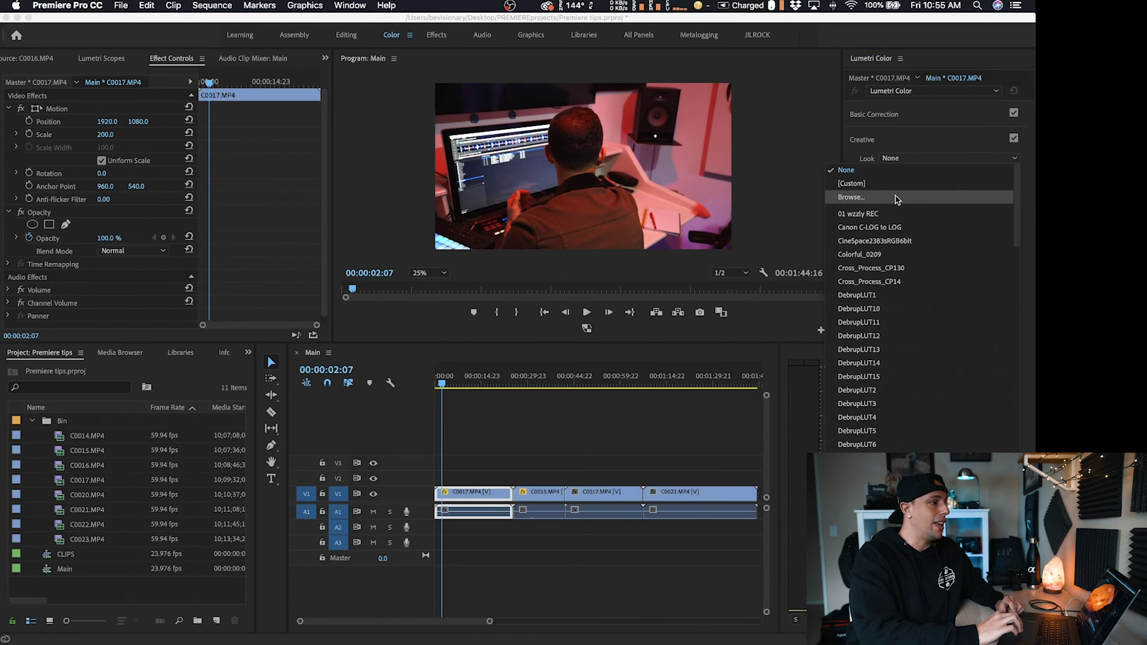
{"action": "left_click", "coordinate": [896, 197]}
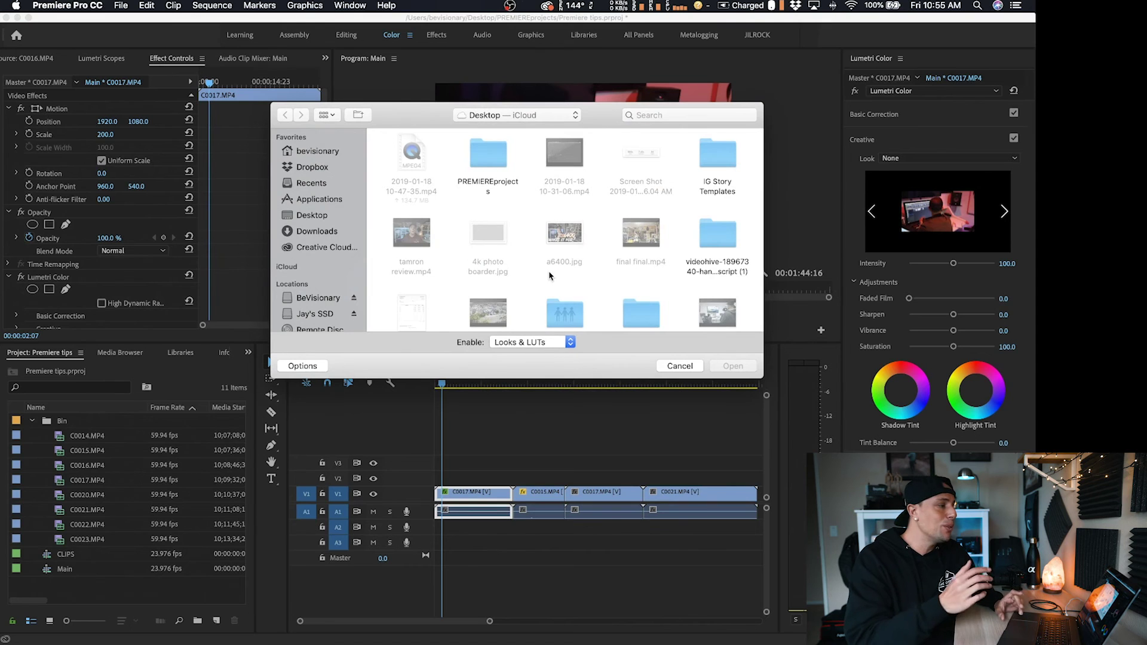
{"action": "scroll", "coordinate": [378, 224], "scroll_direction": "down", "scroll_amount": 5}
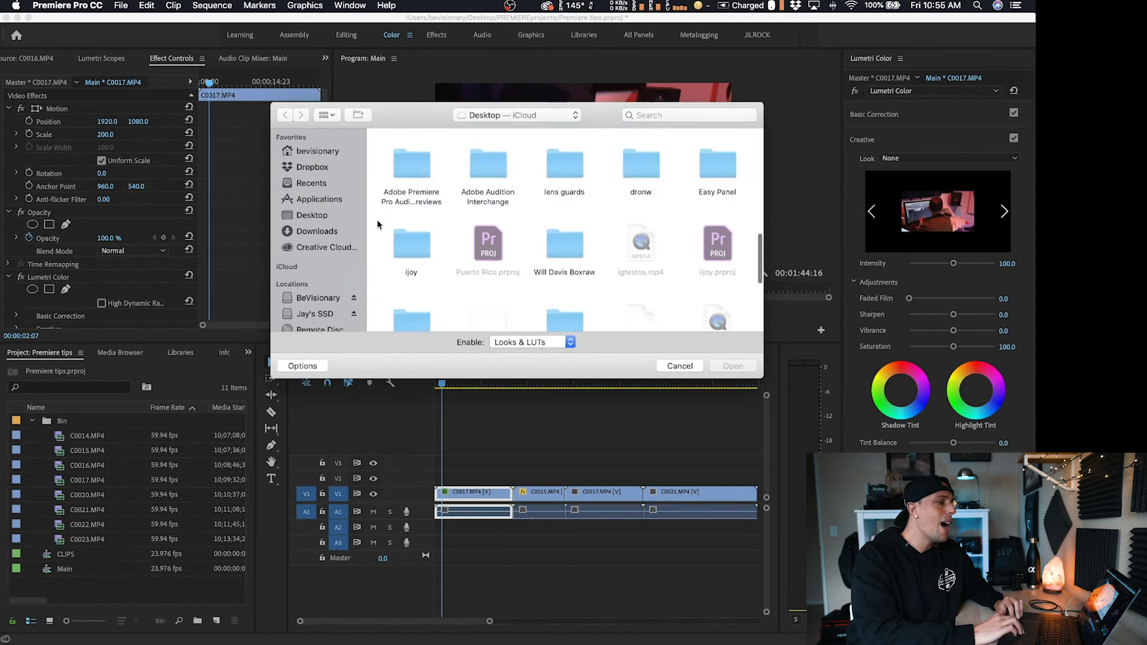
{"action": "left_click", "coordinate": [681, 365]}
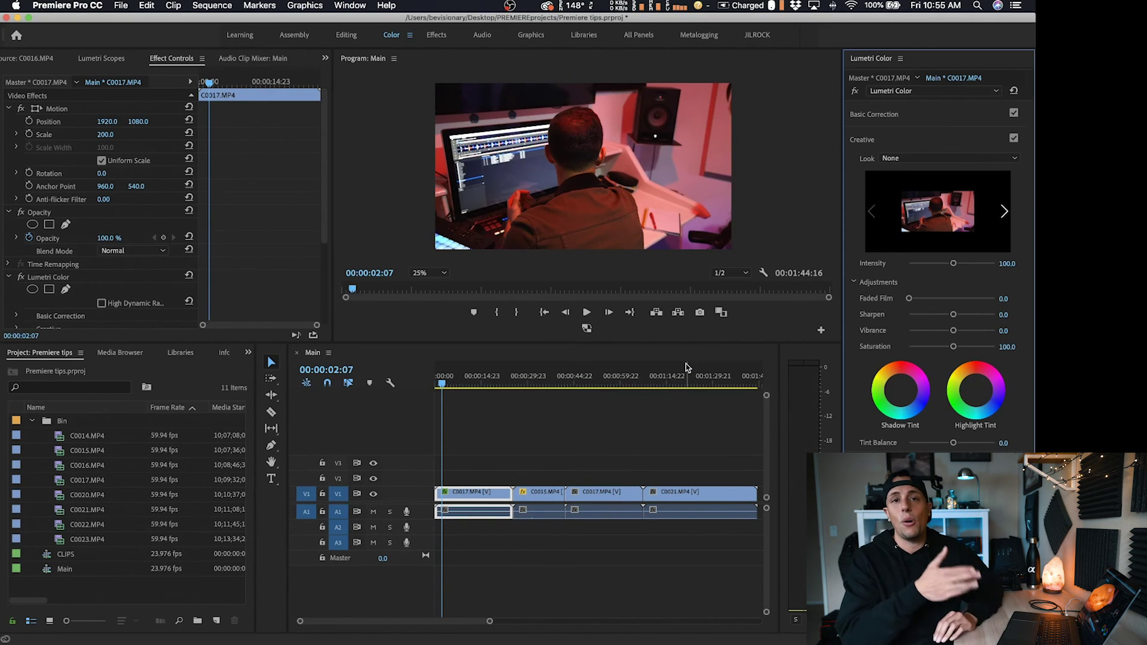